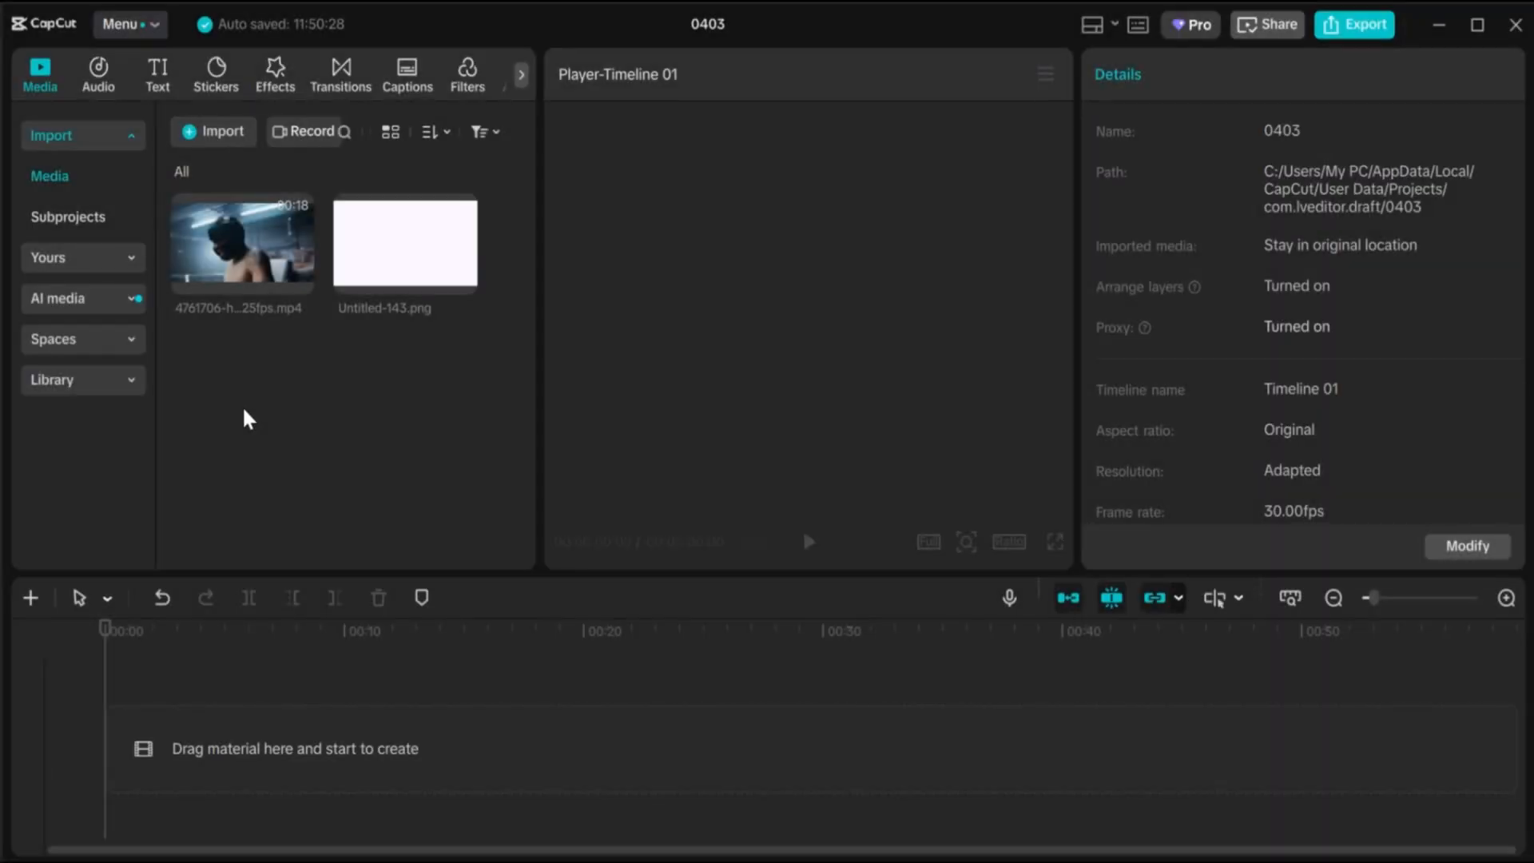
# Preview the boxer video and the white image, and add the video 4761706-hd_1366_720_25fps.mp4 to the timeline
pyautogui.moveTo(251, 281)
pyautogui.click(260, 260)
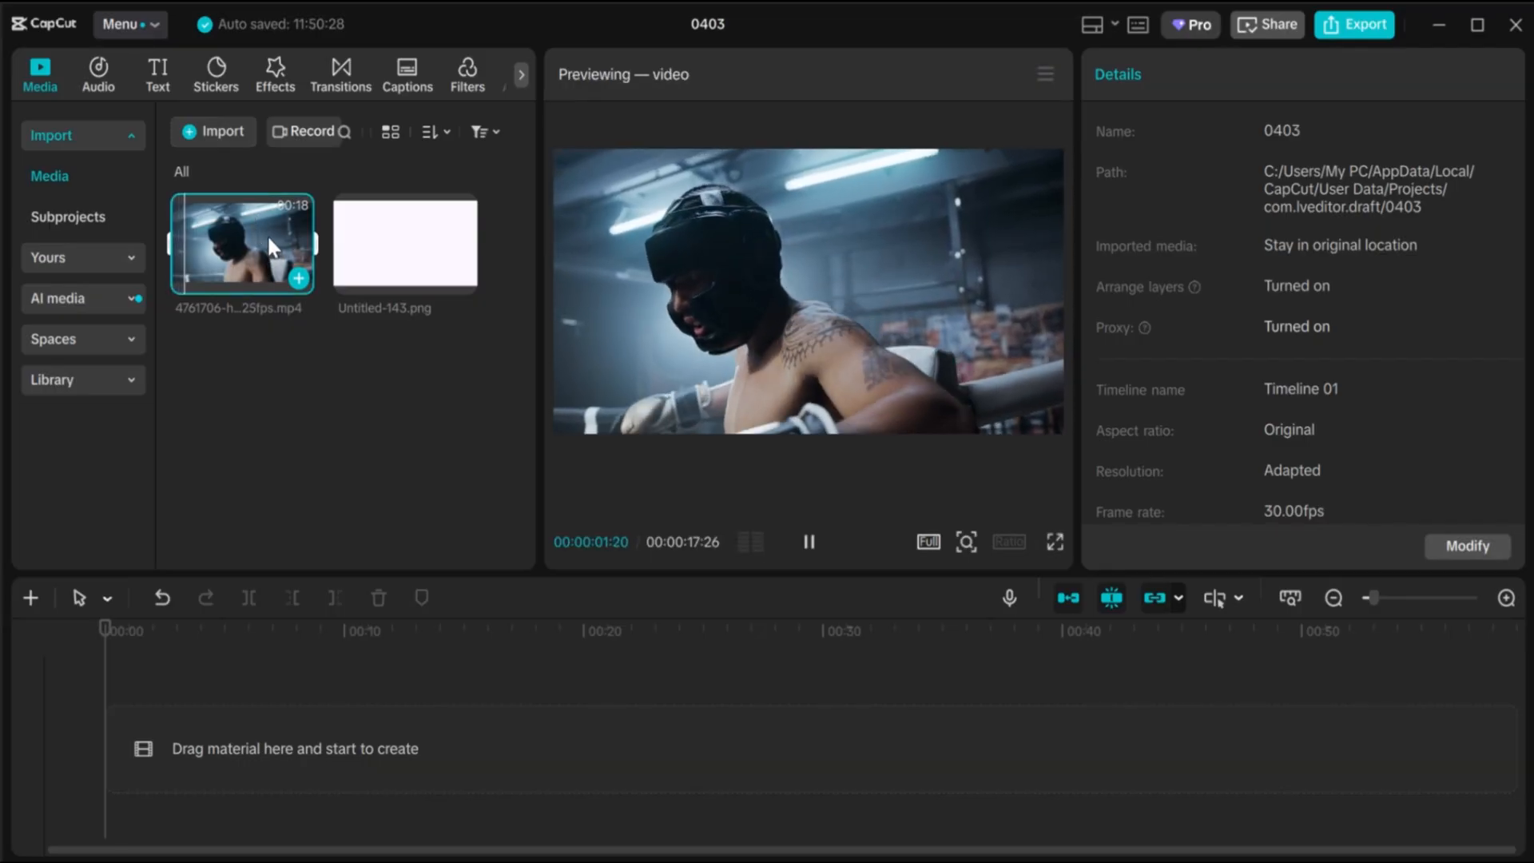
pyautogui.click(268, 247)
pyautogui.moveTo(395, 253)
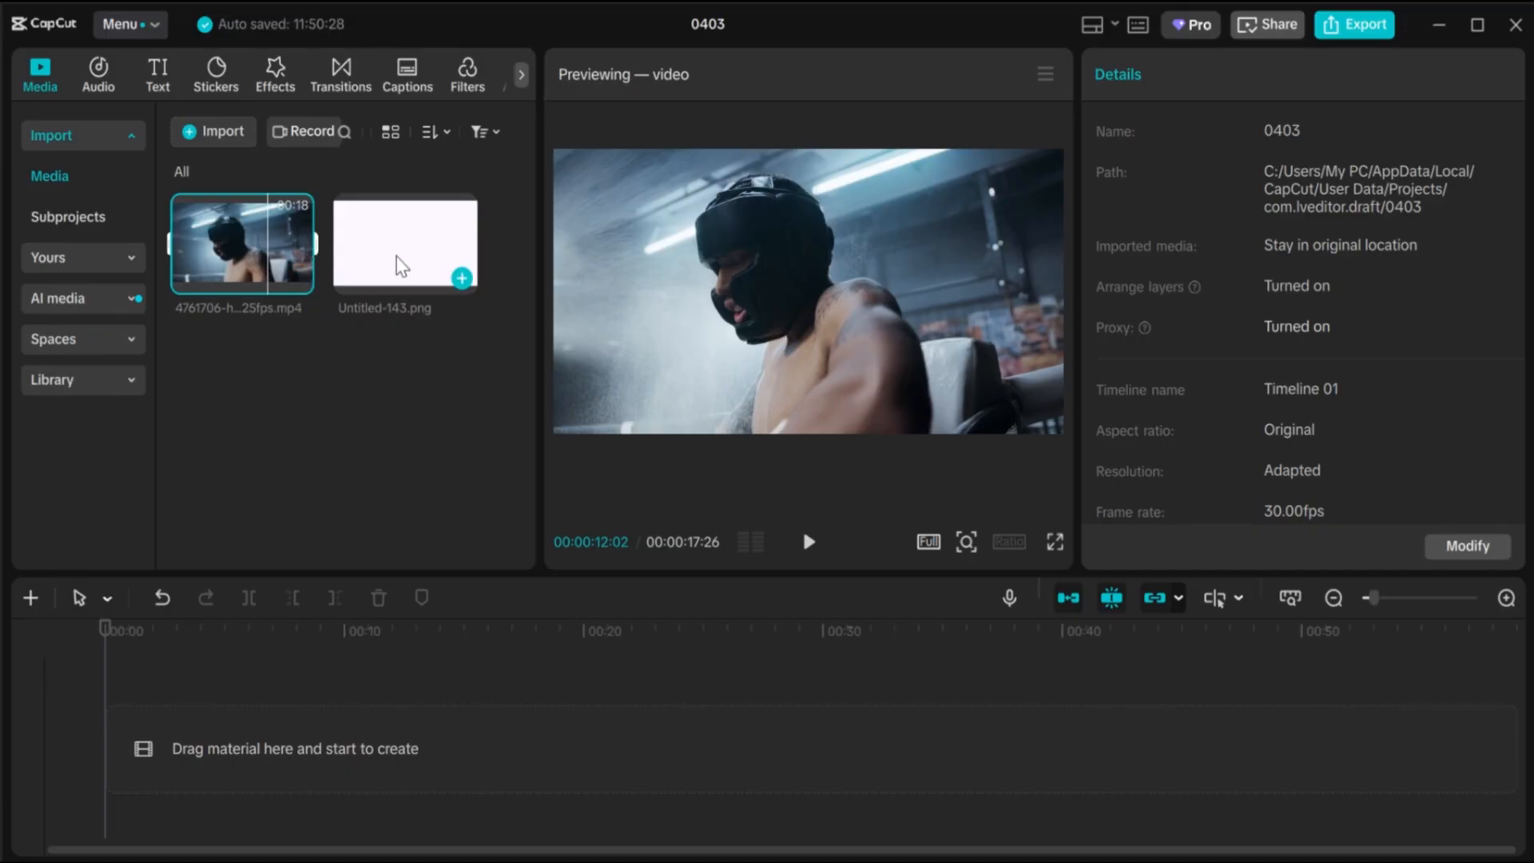
pyautogui.click(401, 266)
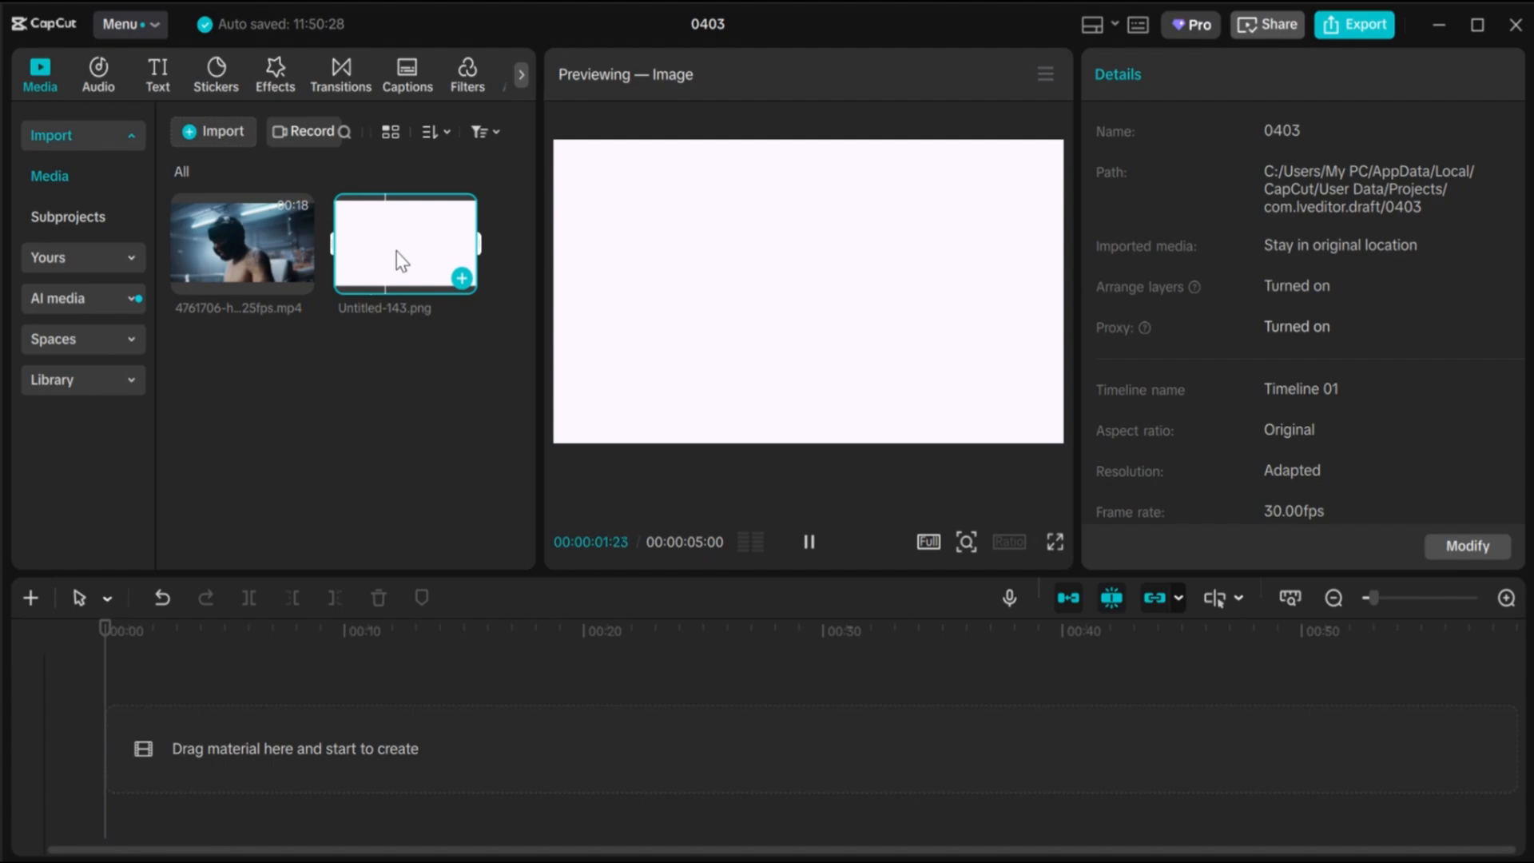
pyautogui.click(326, 328)
pyautogui.click(233, 279)
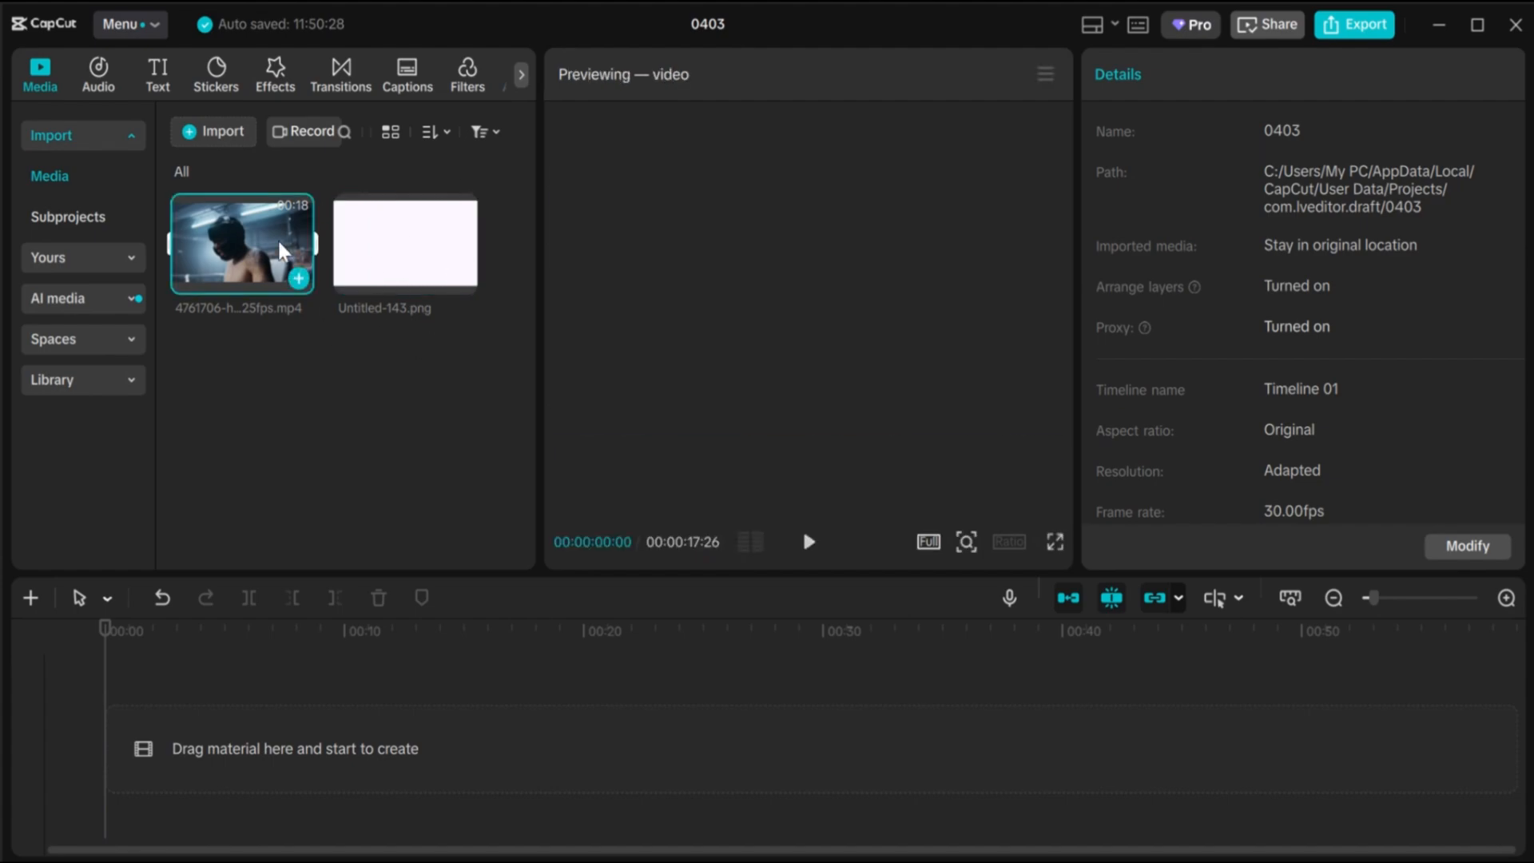
pyautogui.click(298, 278)
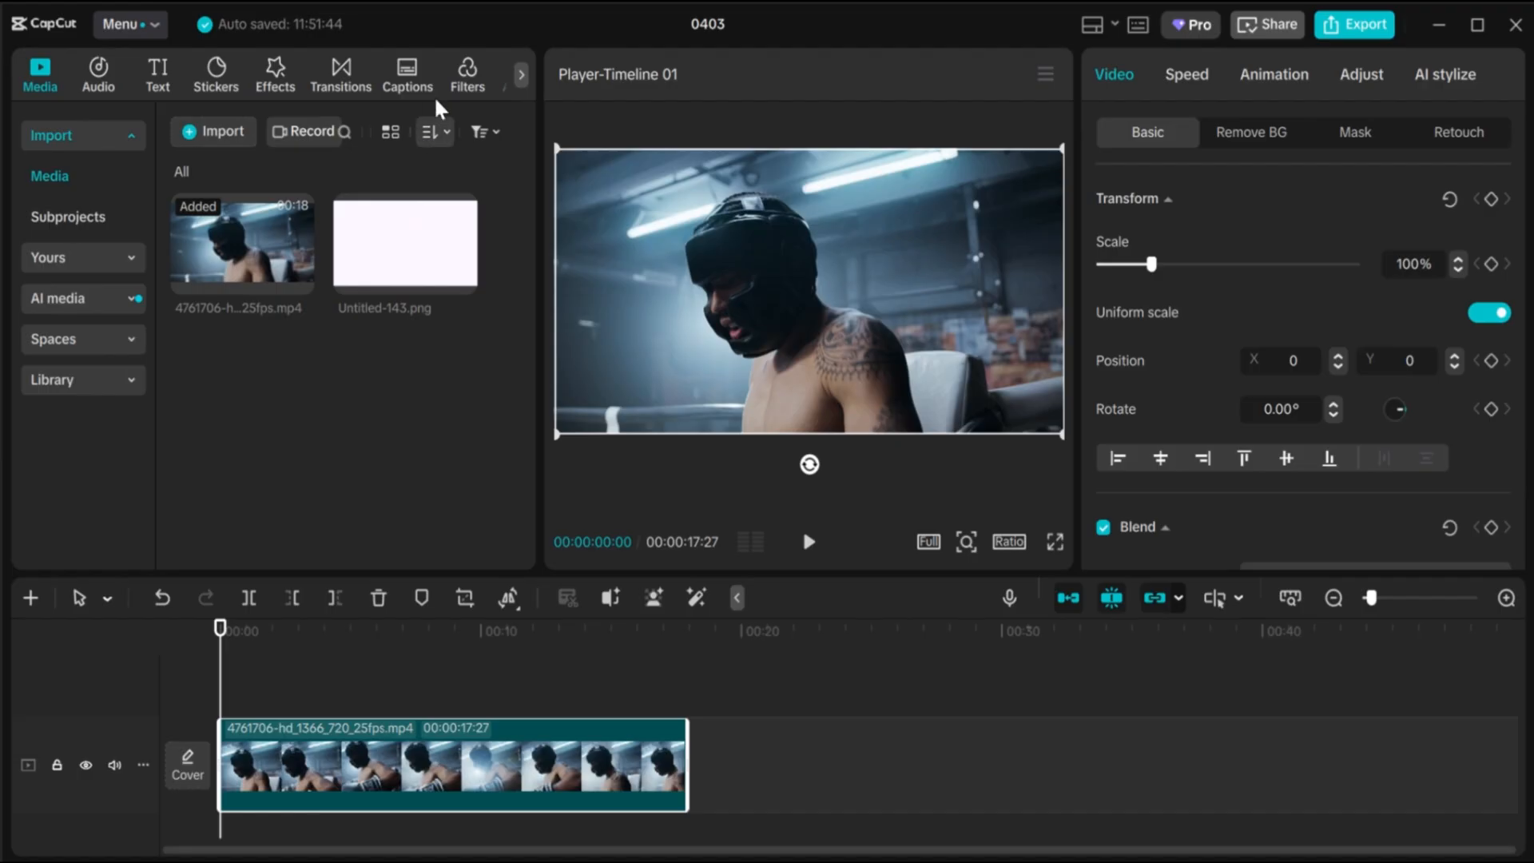
# Add a Custom adjustment layer above the video clip, covering the clip's full length
pyautogui.click(520, 77)
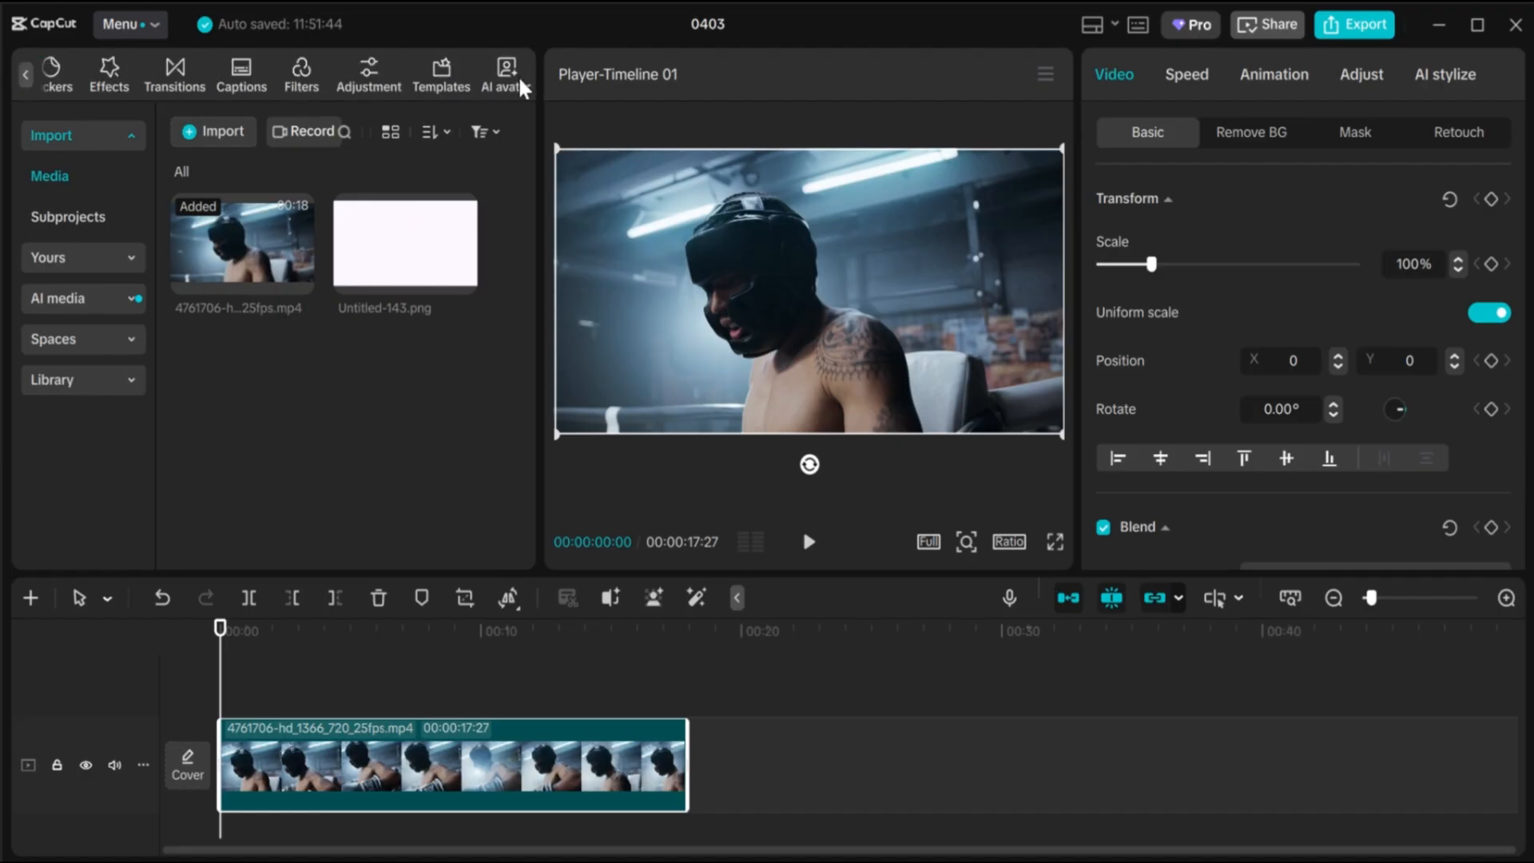
pyautogui.click(377, 76)
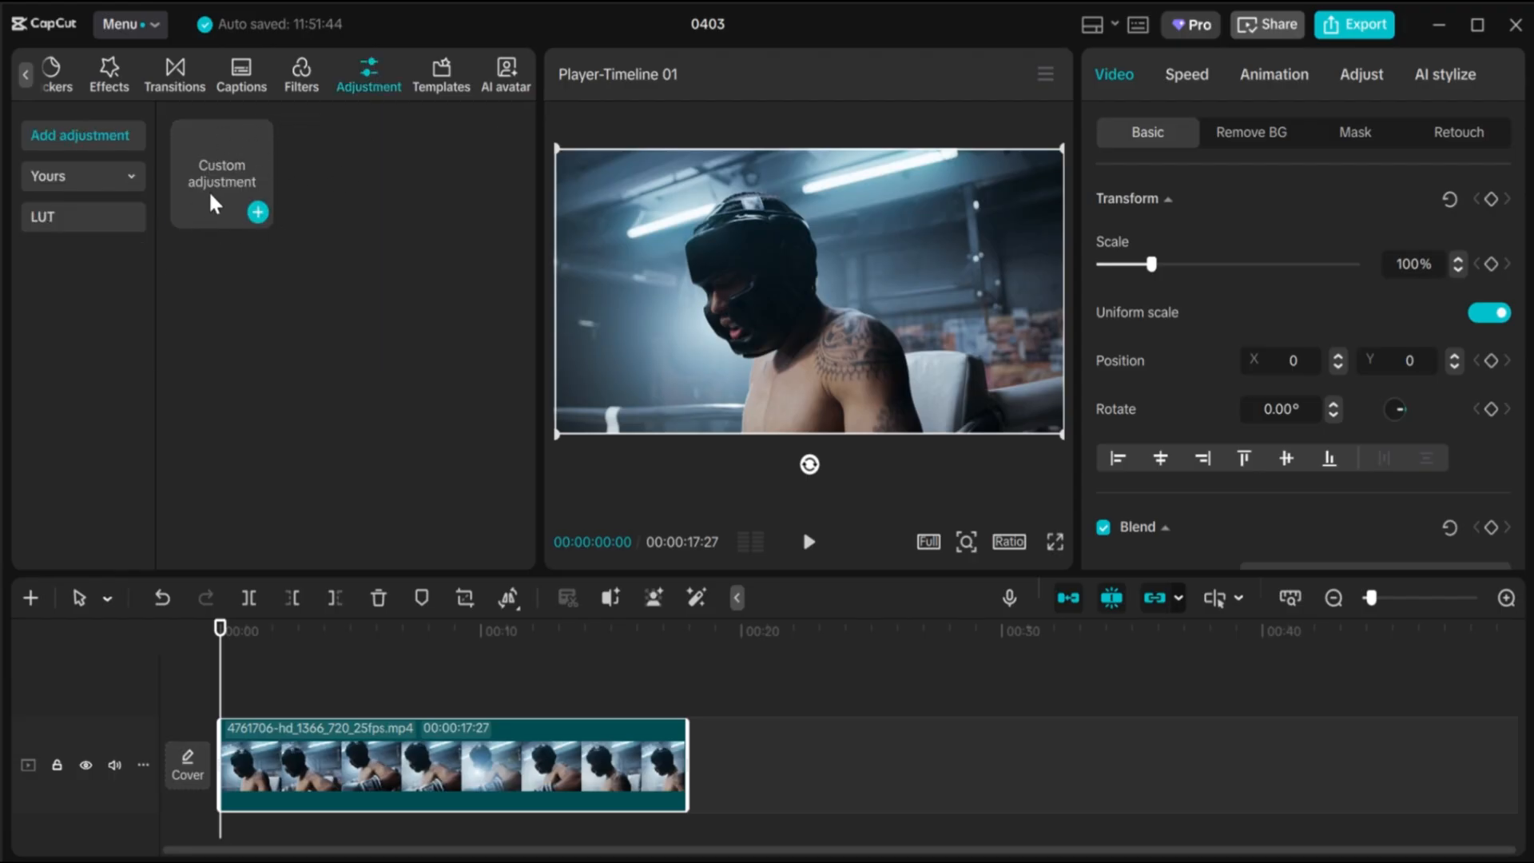
pyautogui.moveTo(213, 199); pyautogui.dragTo(681, 705)
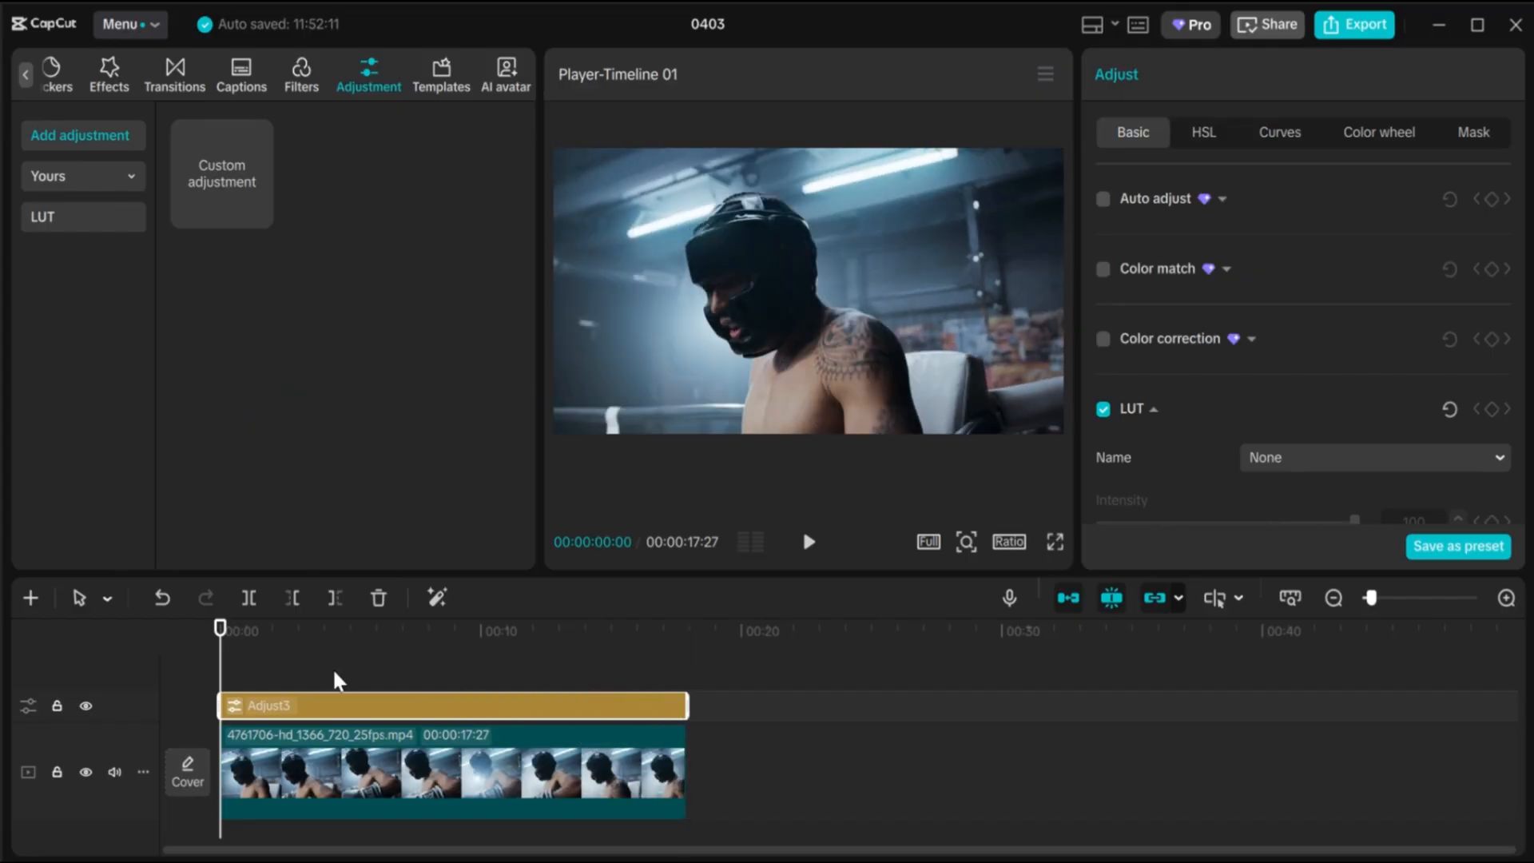
# Invert the adjustment layer's Luma curve by moving its highlight end to the minimum and its shadow end to the maximum
pyautogui.moveTo(230, 656); pyautogui.dragTo(443, 635)
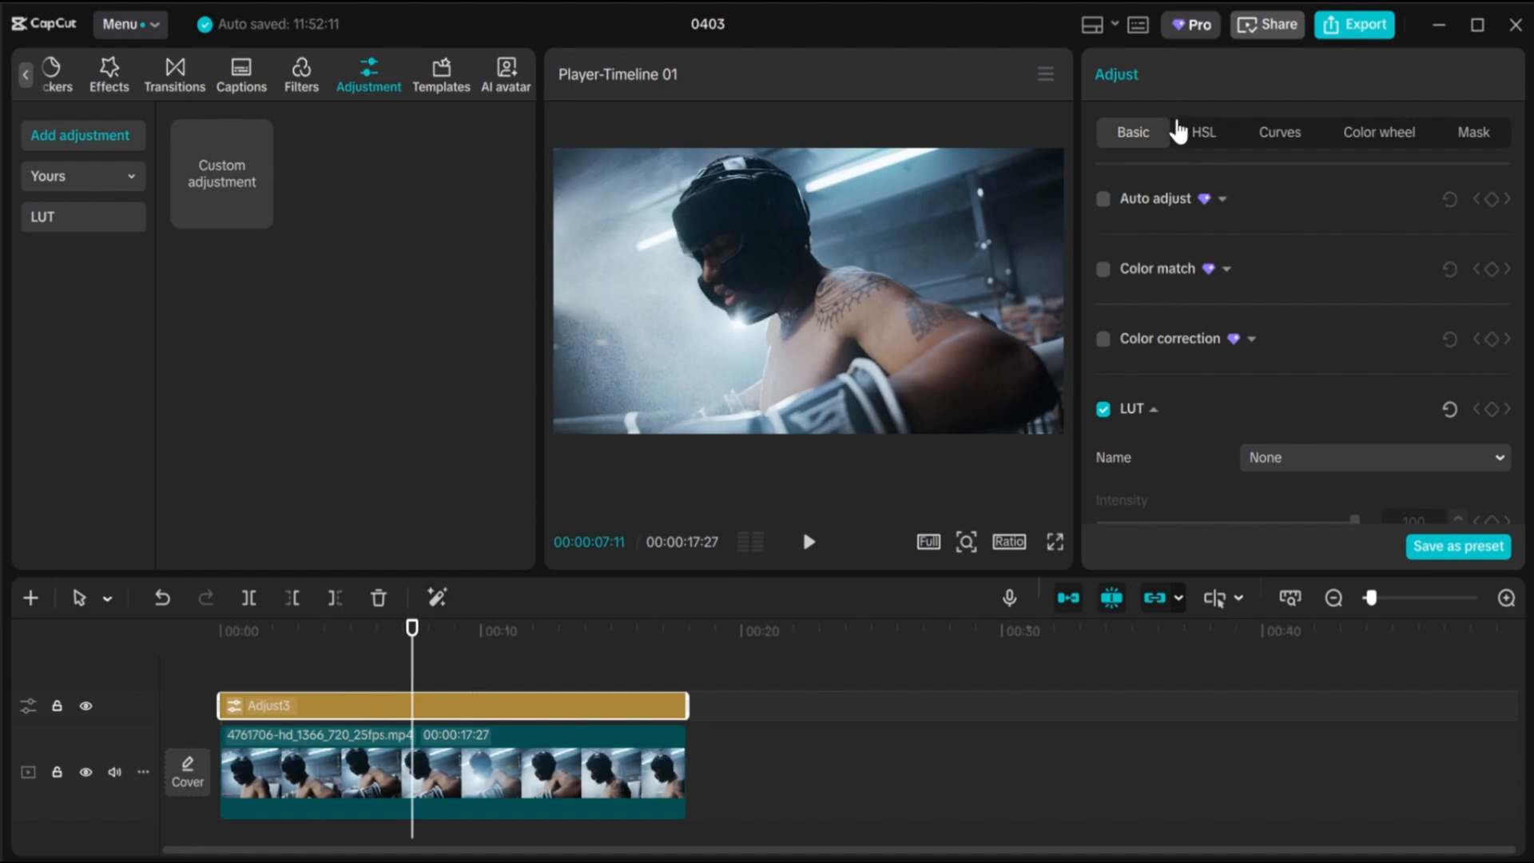
pyautogui.click(1295, 135)
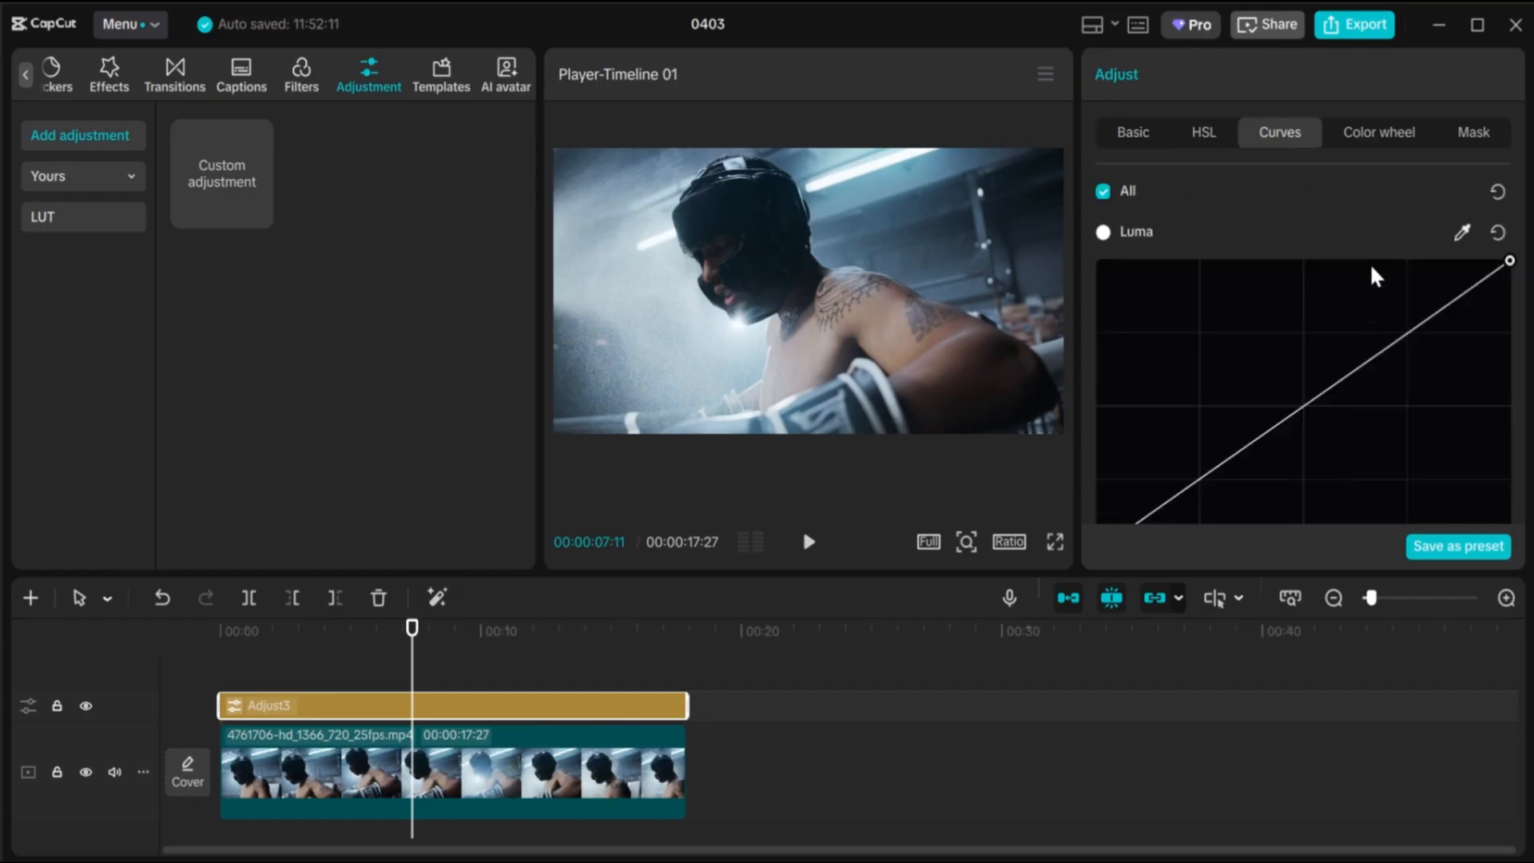
pyautogui.scroll(-2, 1323, 274)
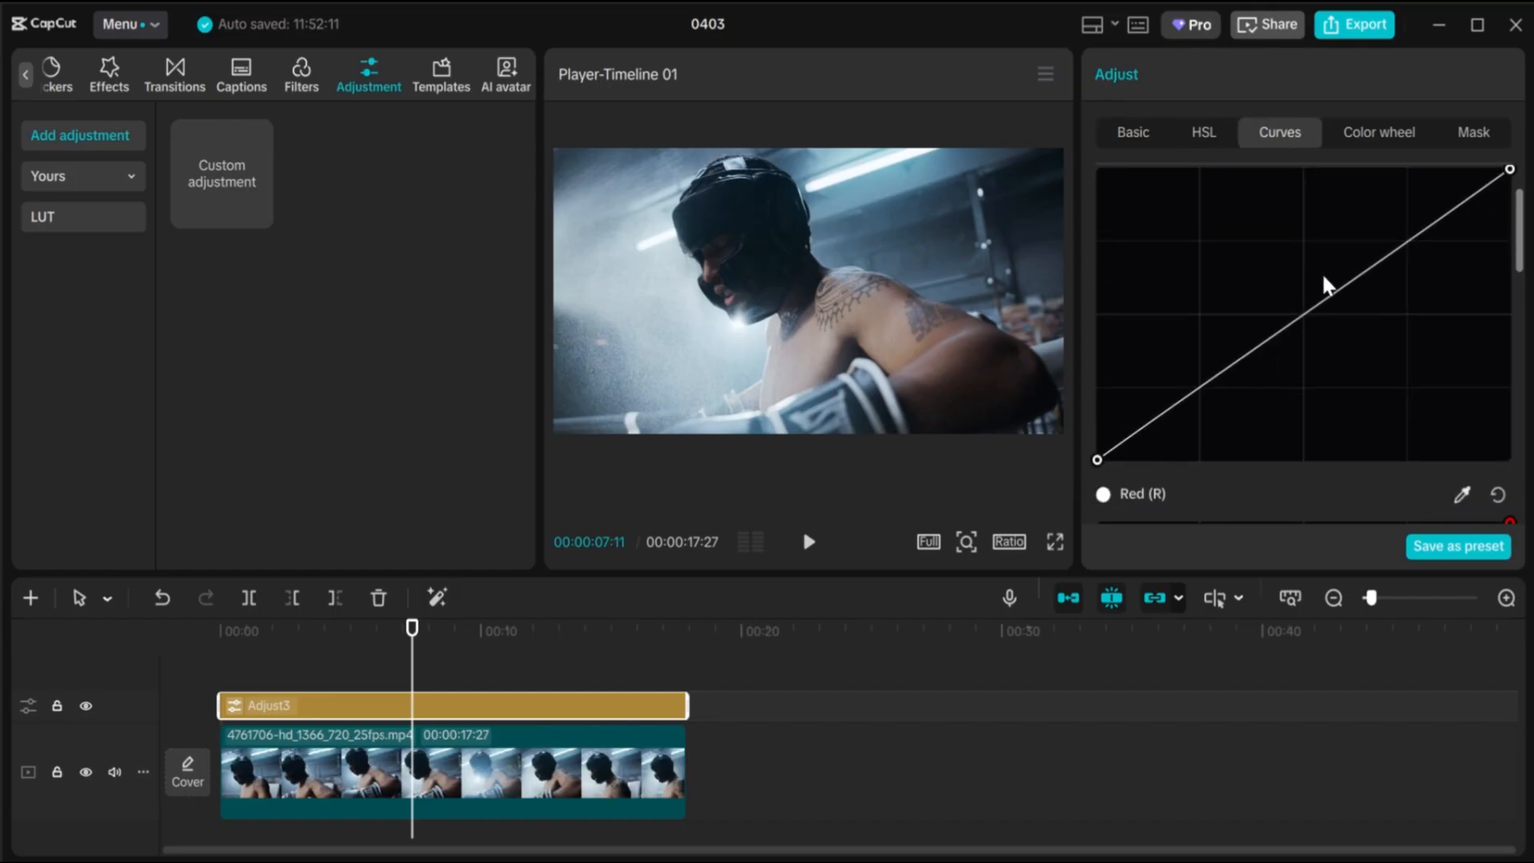
pyautogui.scroll(2, 1323, 277)
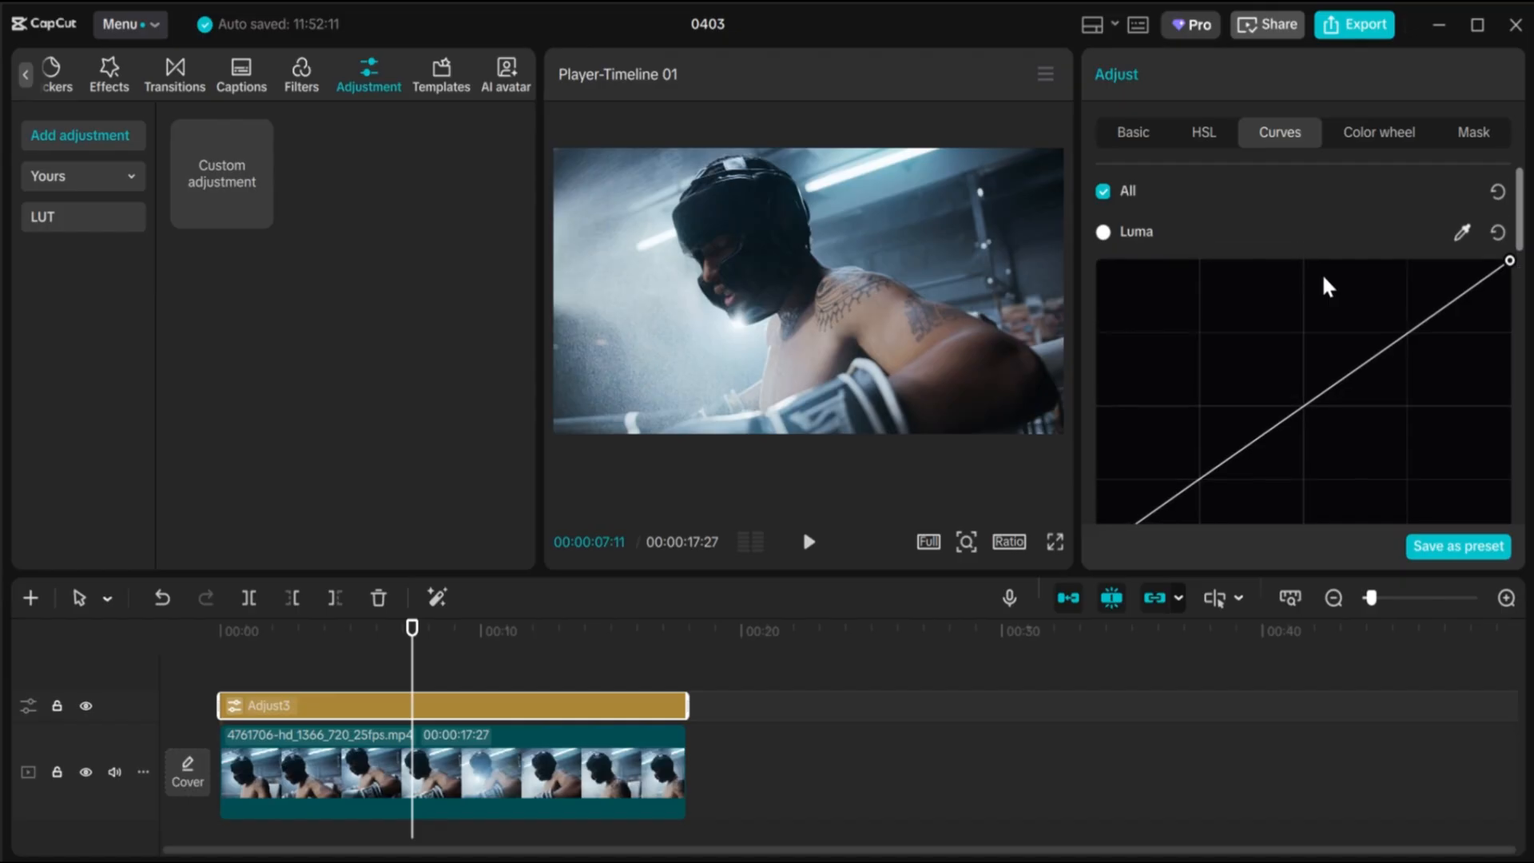
pyautogui.scroll(-15, 1258, 281)
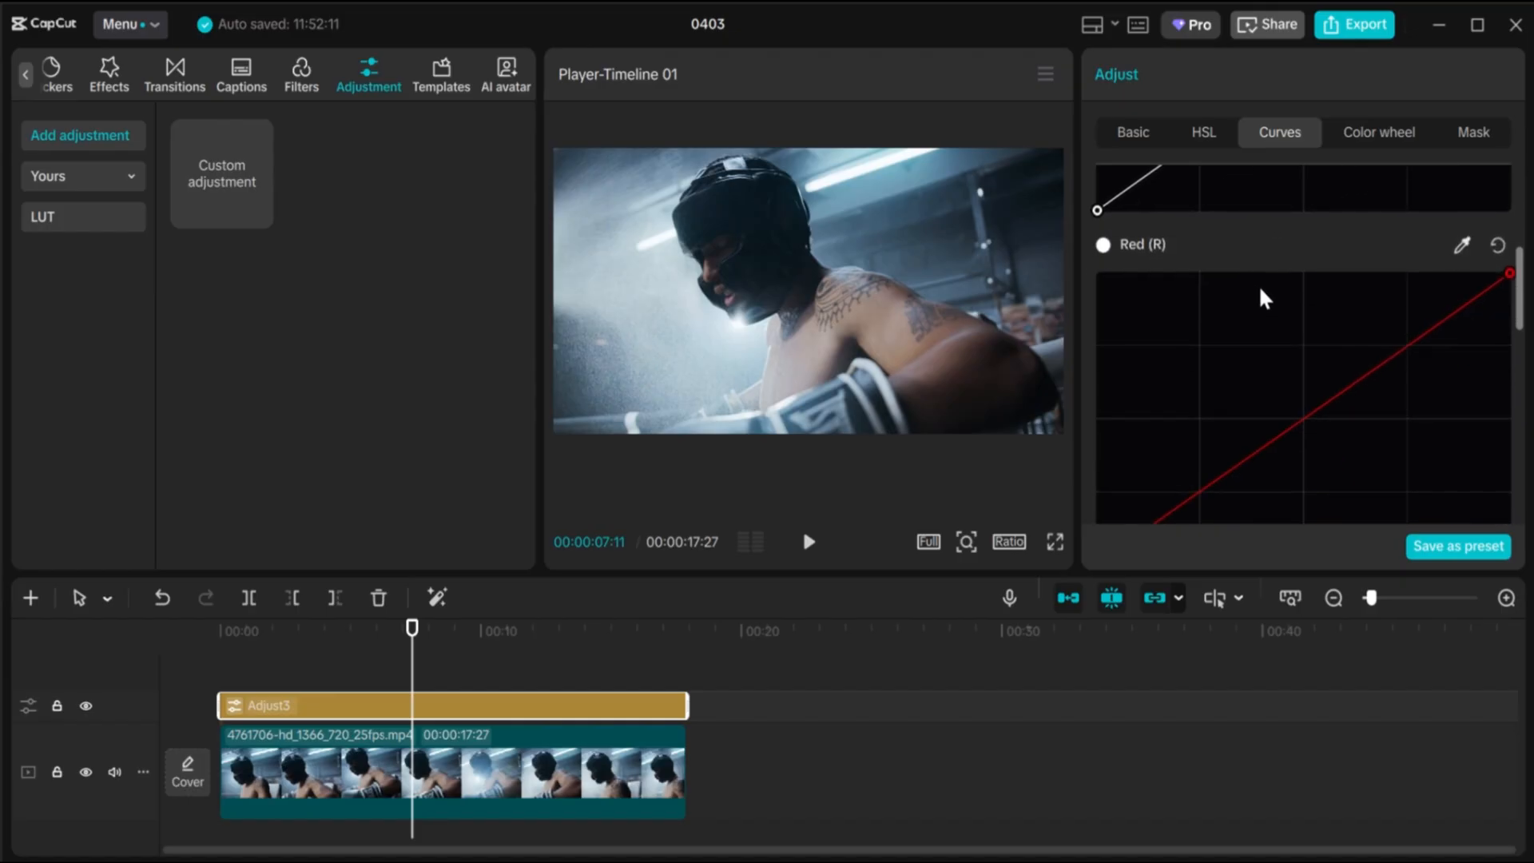
pyautogui.scroll(-3, 1257, 307)
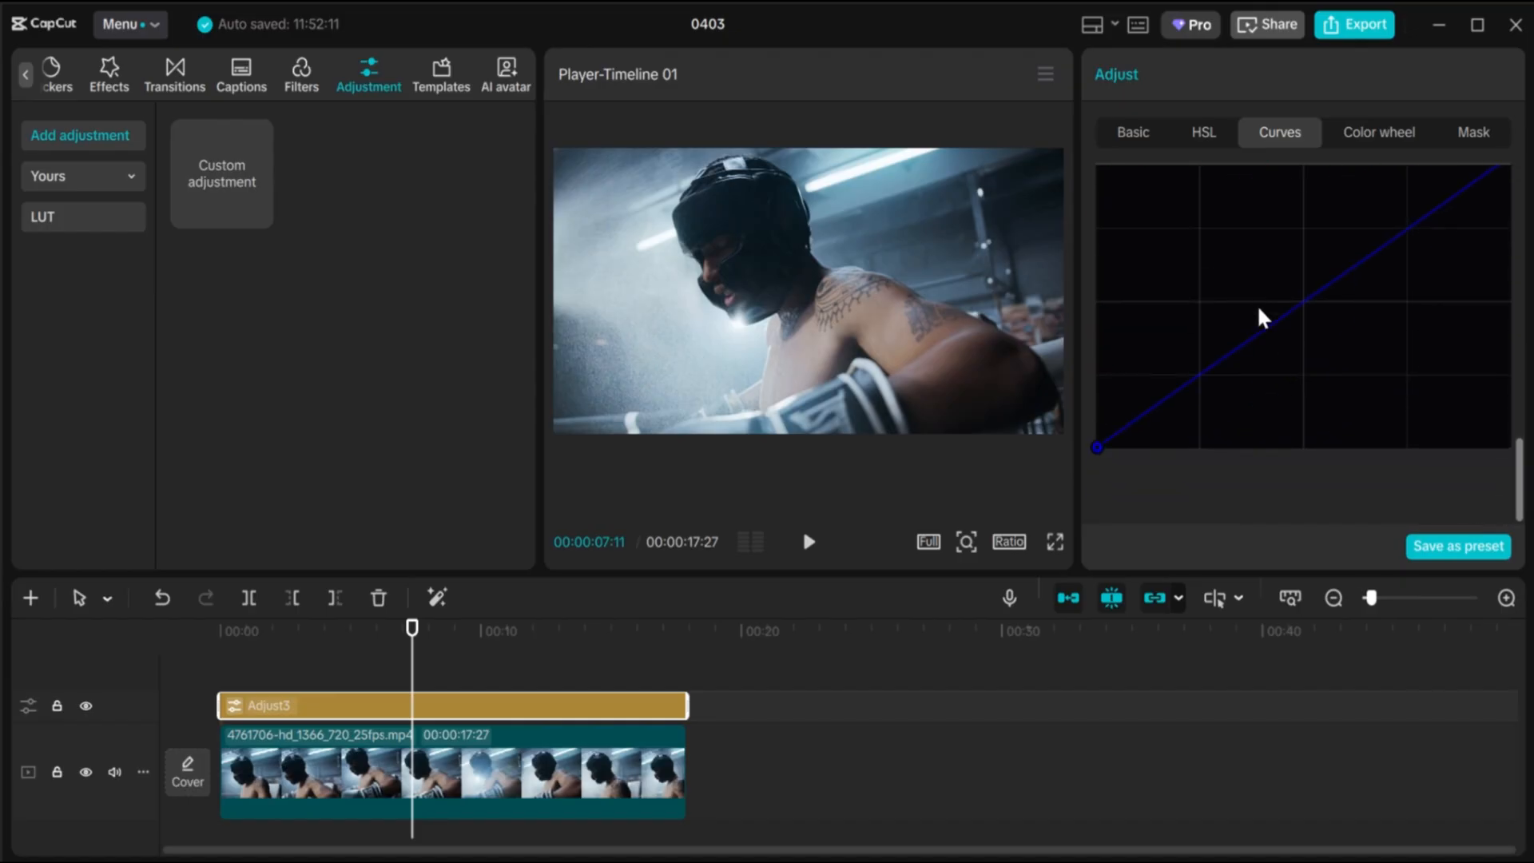
pyautogui.scroll(3, 1257, 304)
pyautogui.scroll(10, 1214, 410)
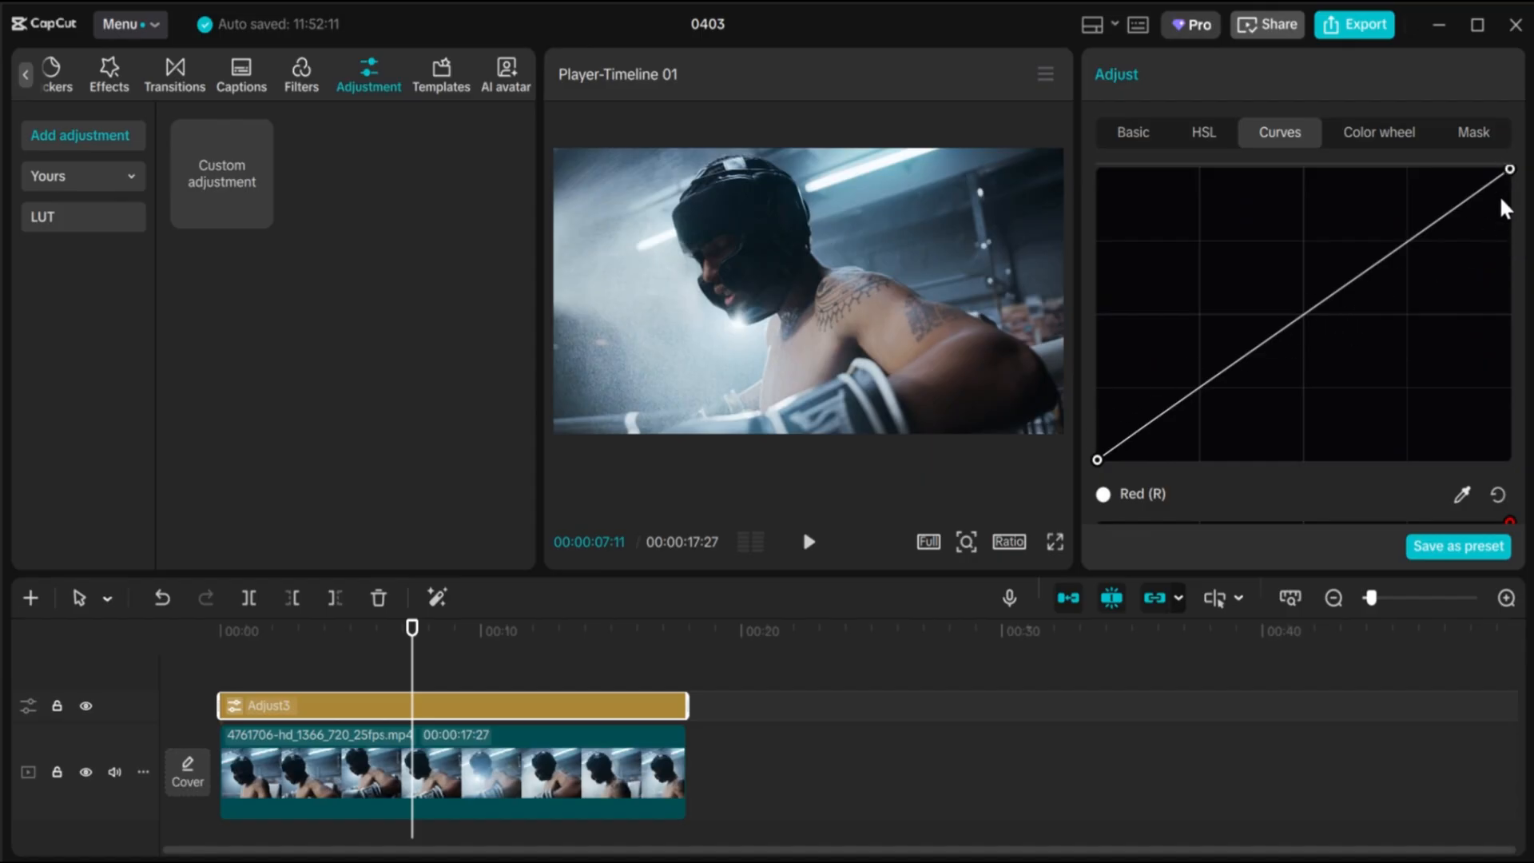
pyautogui.moveTo(1505, 170); pyautogui.dragTo(1508, 462)
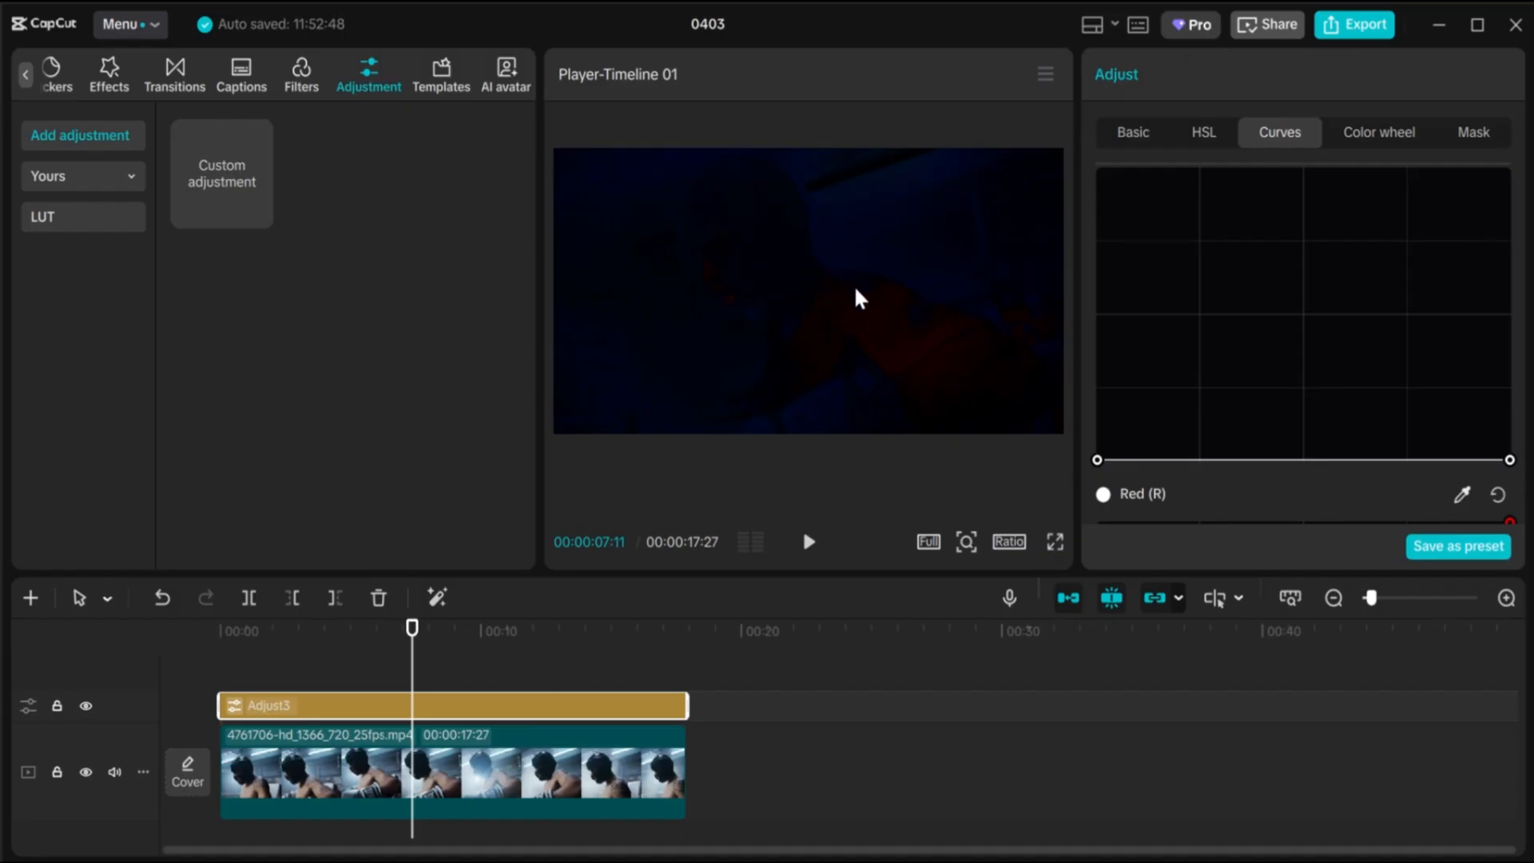
pyautogui.moveTo(1097, 460); pyautogui.dragTo(1051, 155)
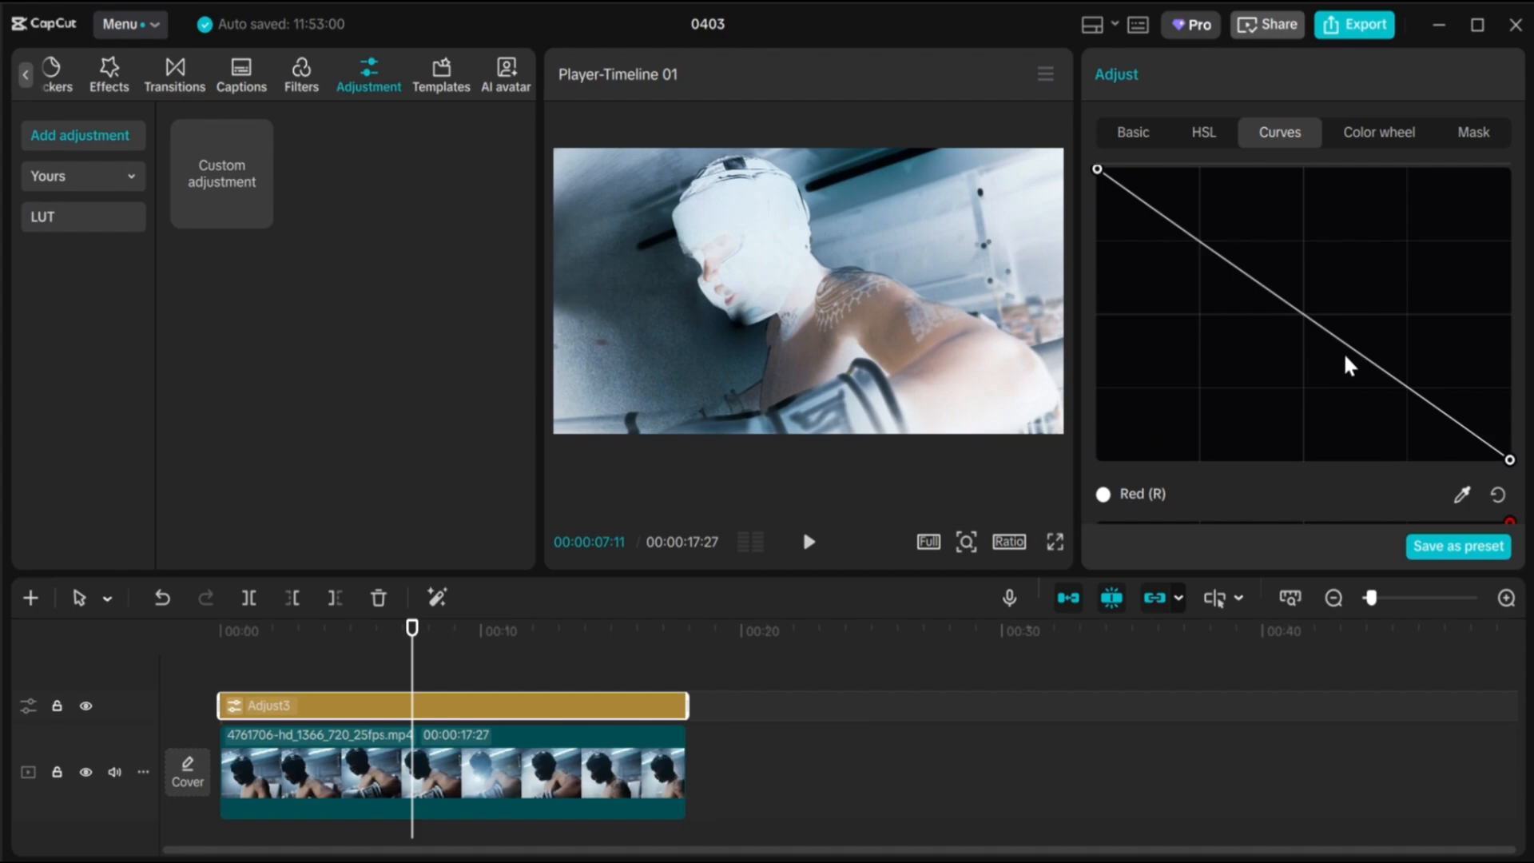
# Invert the Red curve of the adjustment layer, lowering the highlight end to minimum and raising the shadow end to maximum
pyautogui.scroll(-3, 1310, 319)
pyautogui.scroll(-1, 1482, 304)
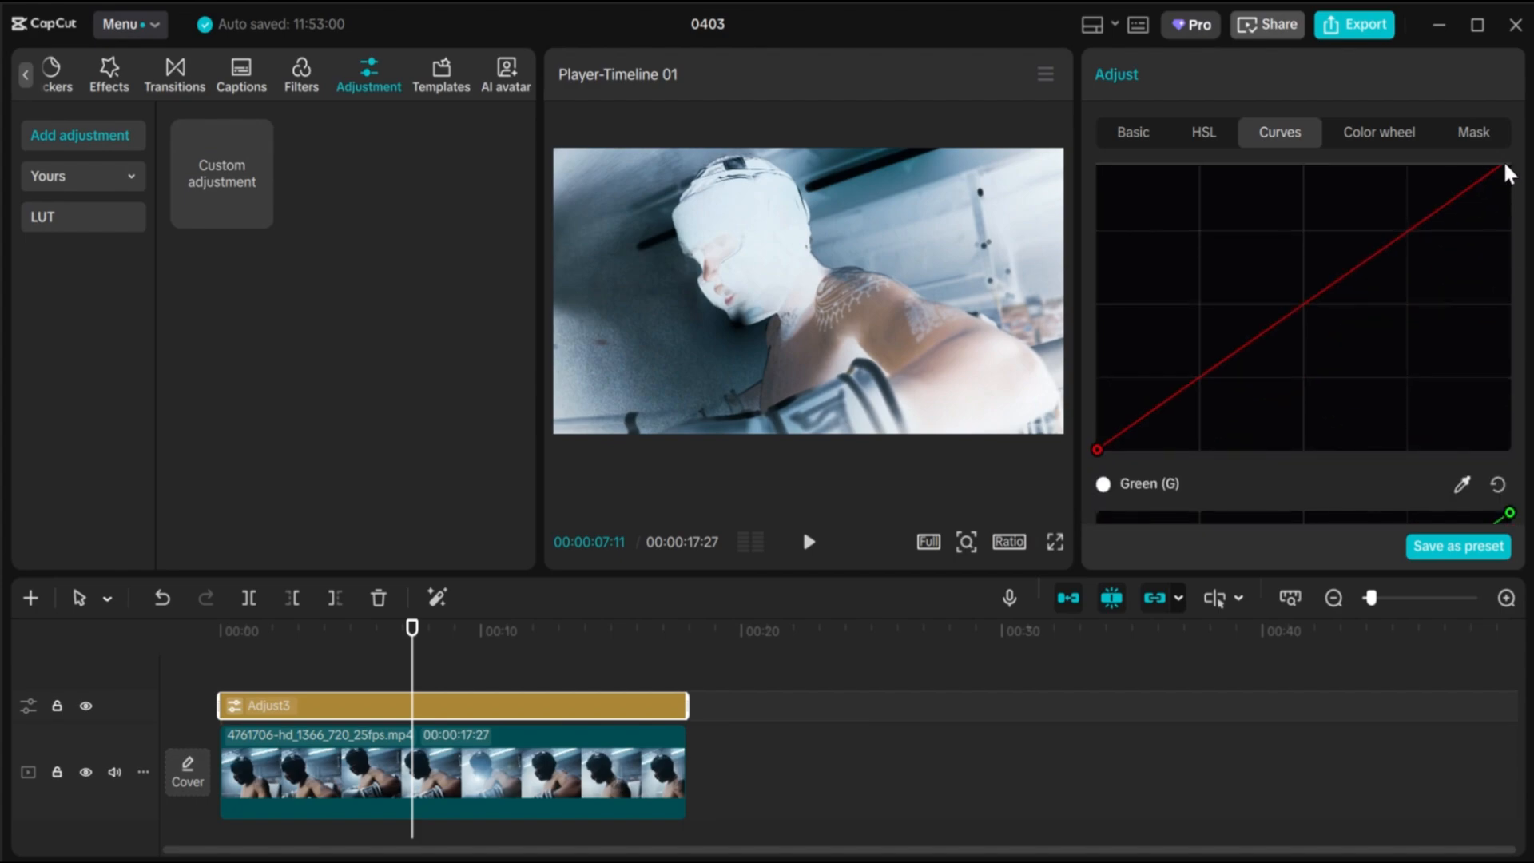
pyautogui.scroll(1, 1501, 283)
pyautogui.moveTo(1509, 252); pyautogui.dragTo(1509, 547)
pyautogui.scroll(-1, 1500, 456)
pyautogui.moveTo(1096, 450); pyautogui.dragTo(1097, 160)
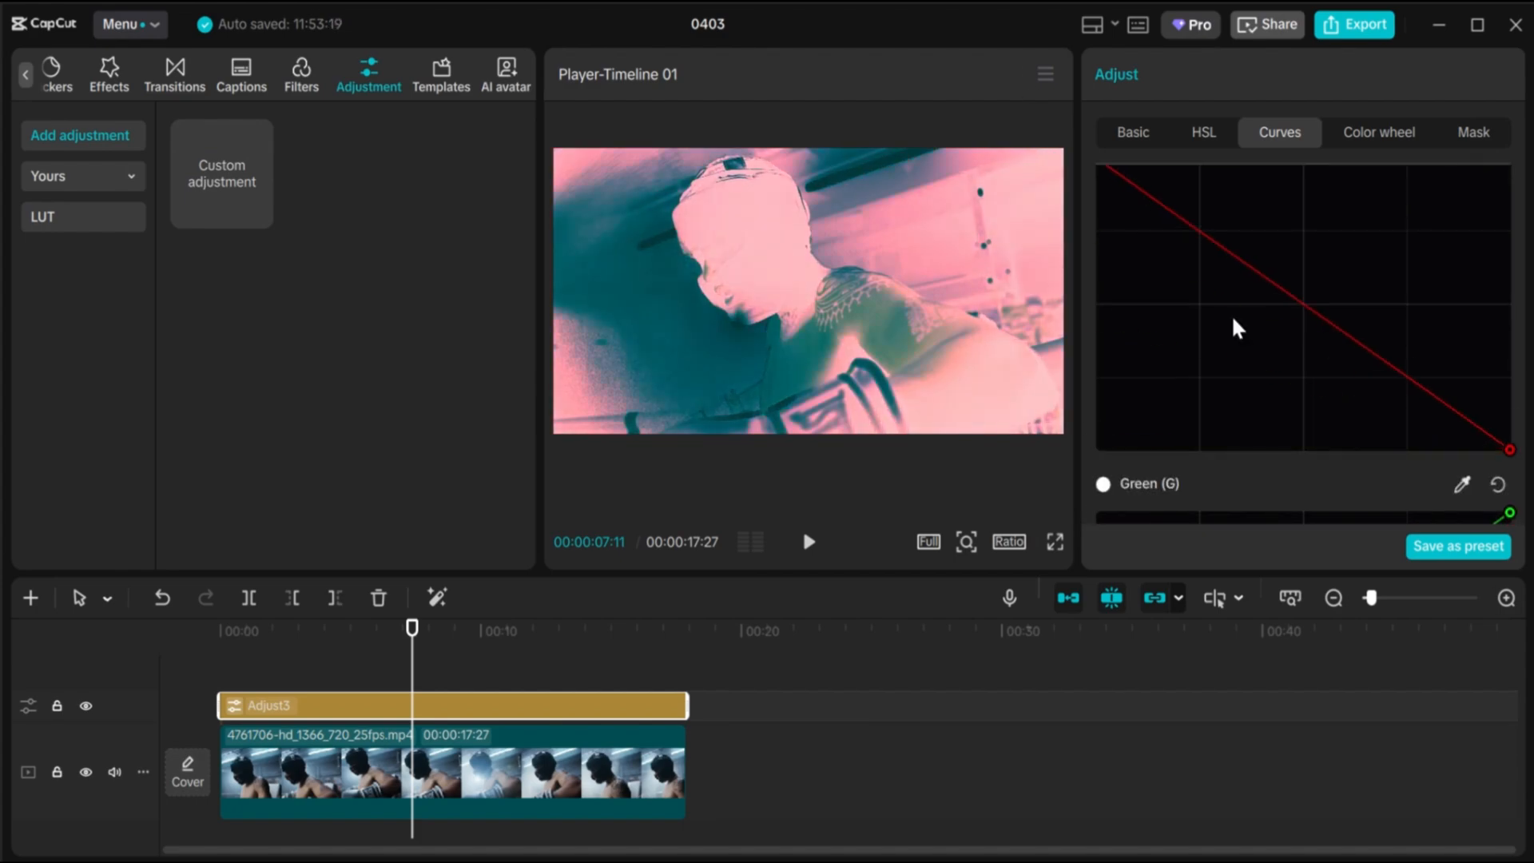
# Invert the Green curve of the adjustment layer by swapping the heights of its two end points
pyautogui.scroll(-2, 1198, 344)
pyautogui.scroll(-2, 1180, 365)
pyautogui.moveTo(1509, 170); pyautogui.dragTo(1526, 527)
pyautogui.scroll(-4, 1273, 289)
pyautogui.moveTo(1097, 452); pyautogui.dragTo(1093, 166)
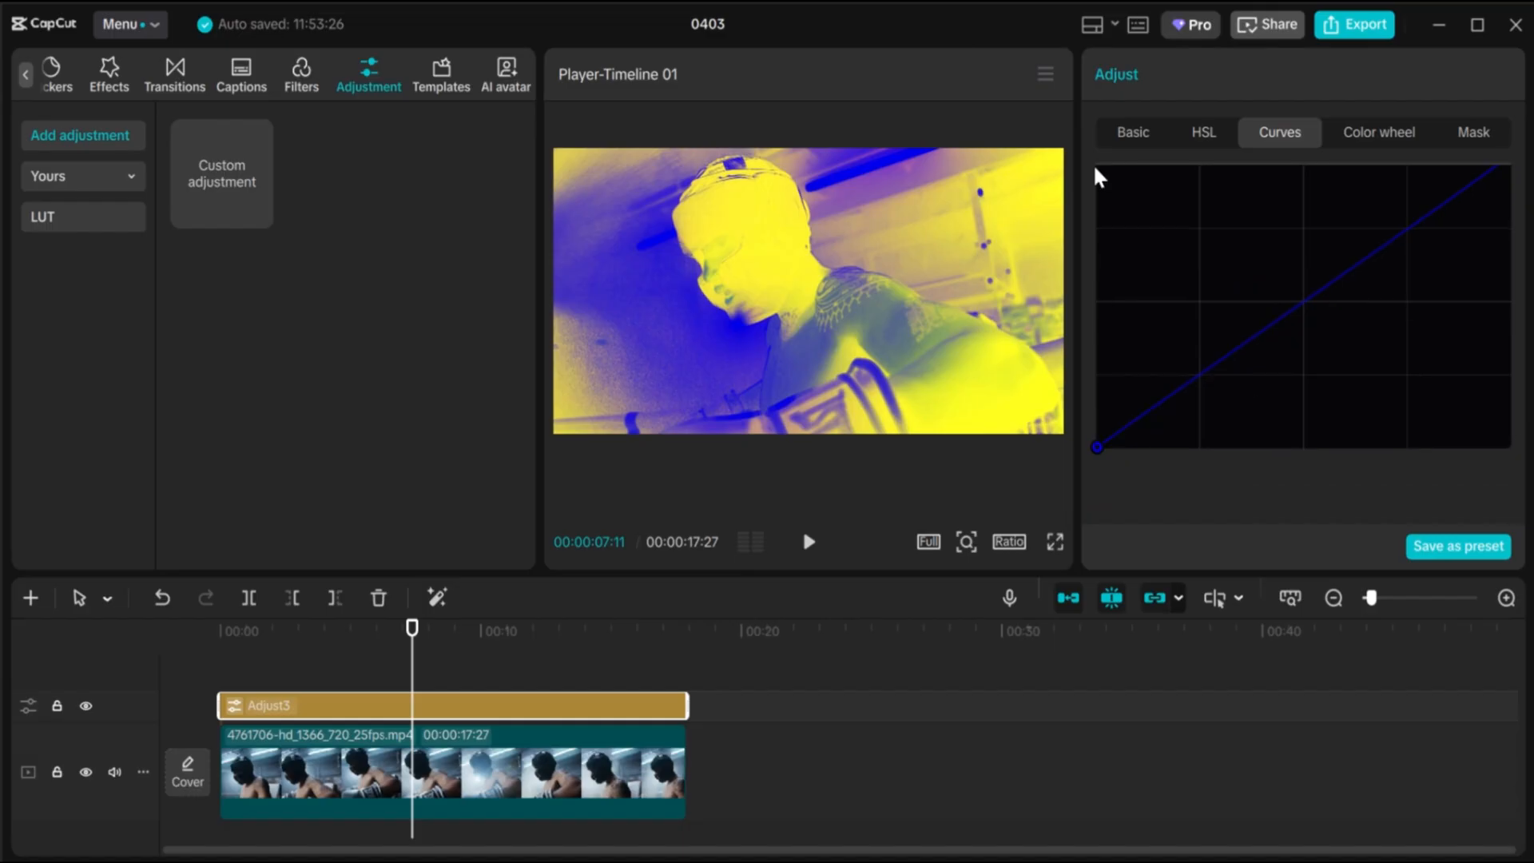
# Invert the Blue curve of the adjustment layer so that it falls from maximum at the shadows to minimum at the highlights
pyautogui.scroll(1, 1437, 319)
pyautogui.moveTo(1509, 248); pyautogui.dragTo(1521, 534)
pyautogui.scroll(-1, 1350, 444)
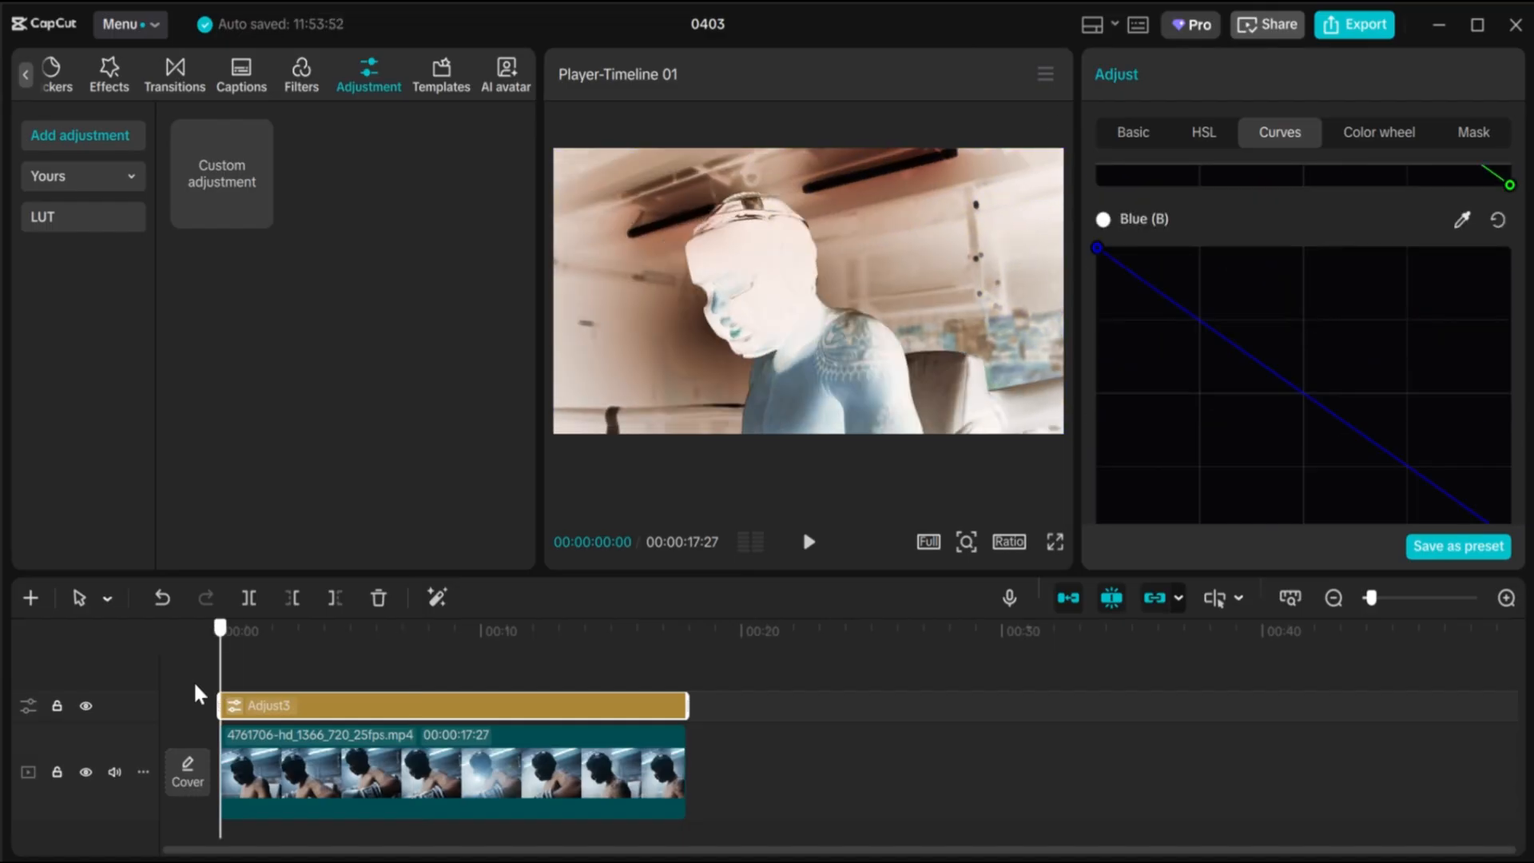
pyautogui.scroll(5, 1328, 431)
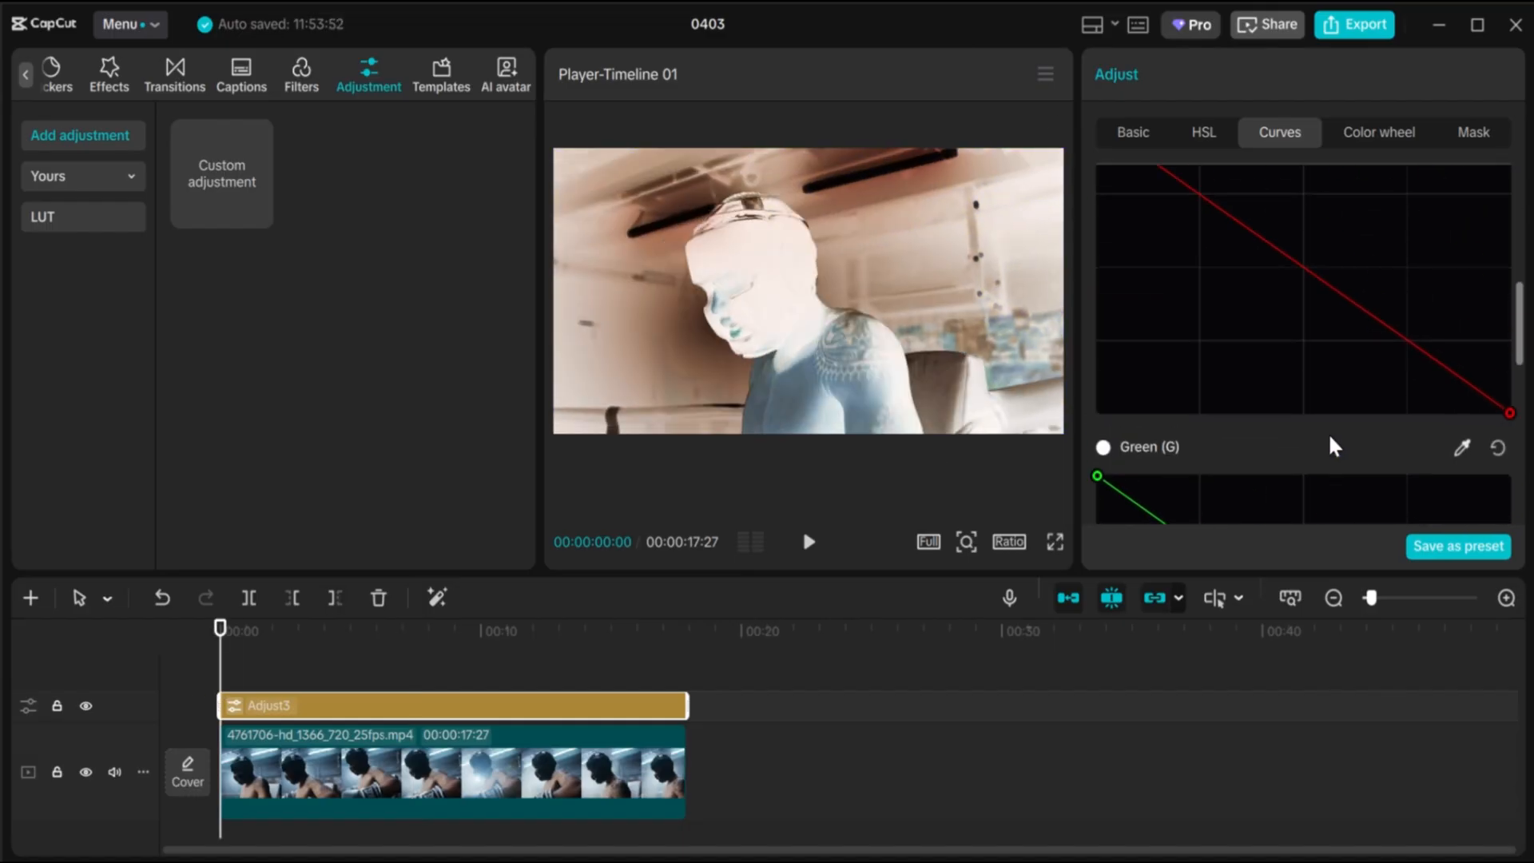
pyautogui.scroll(3, 1331, 446)
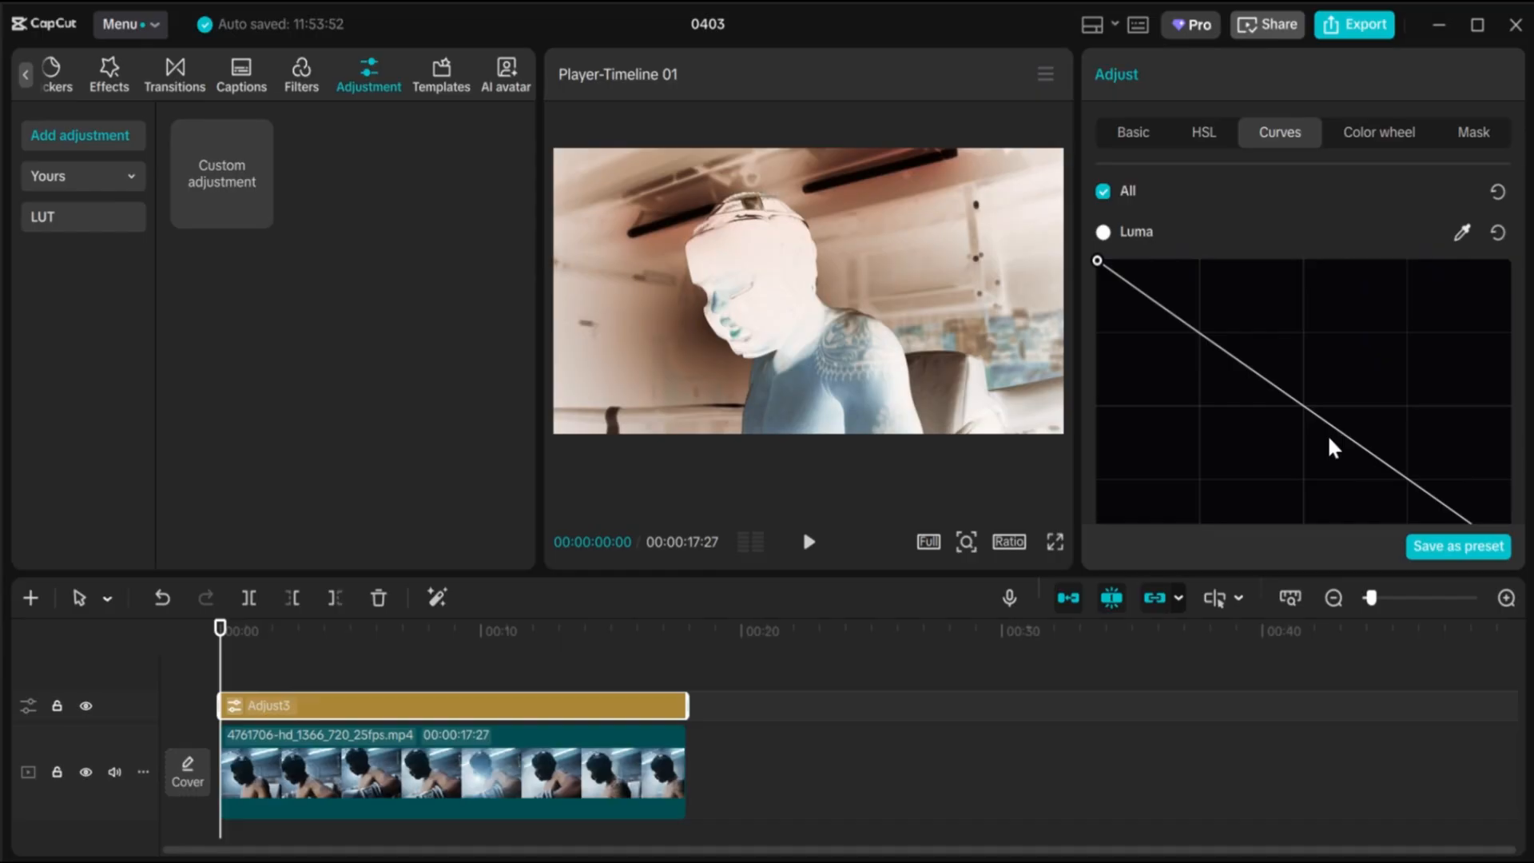
# Search the video effects for Blur, add the non-Pro Blur effect above the adjustment layer and extend it to the clip's full length
pyautogui.click(112, 72)
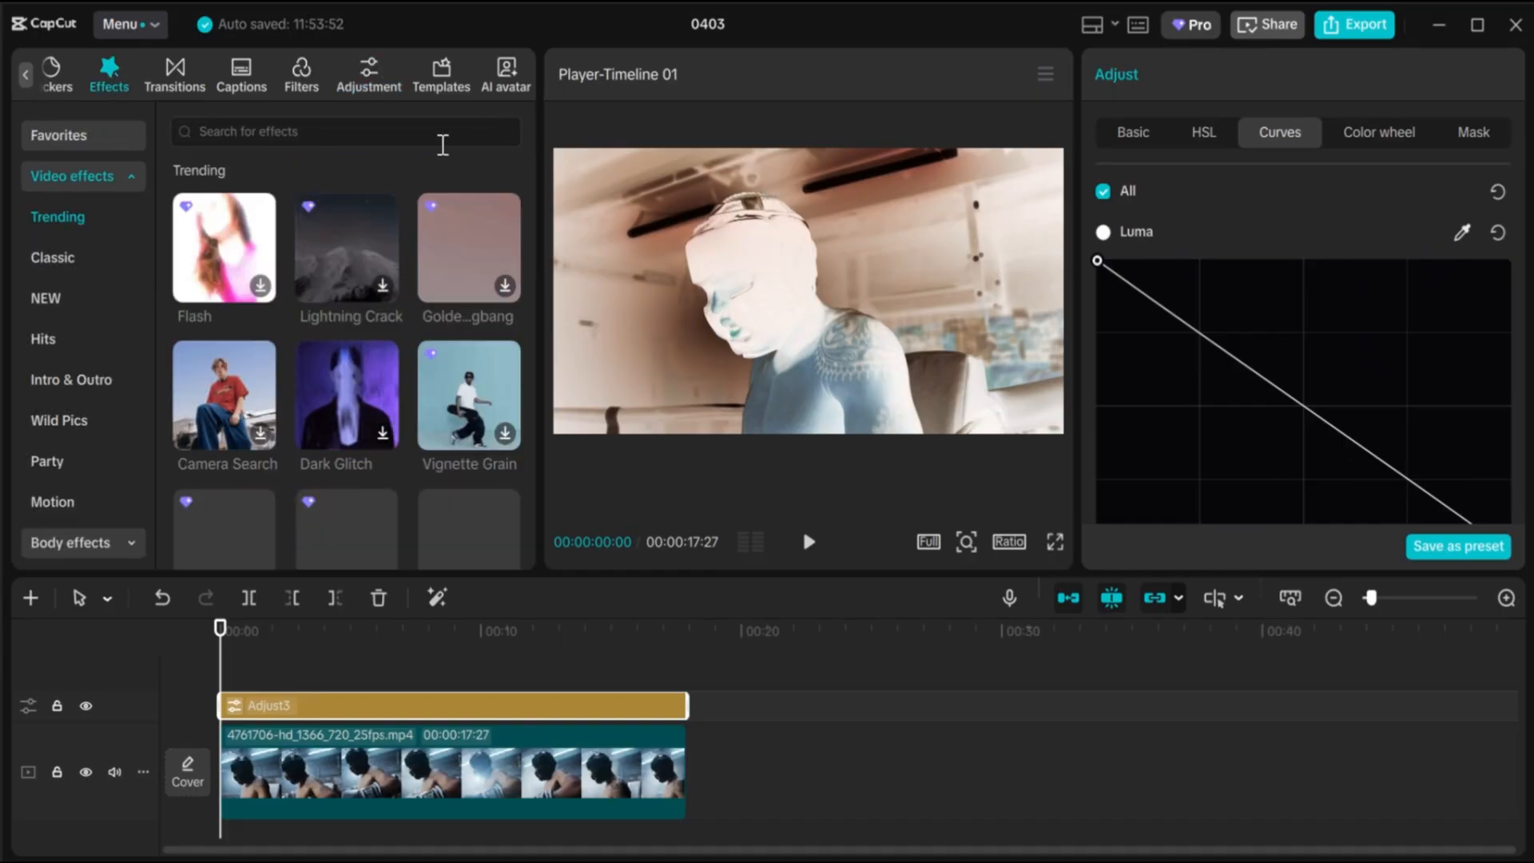
pyautogui.click(247, 130)
pyautogui.click(214, 199)
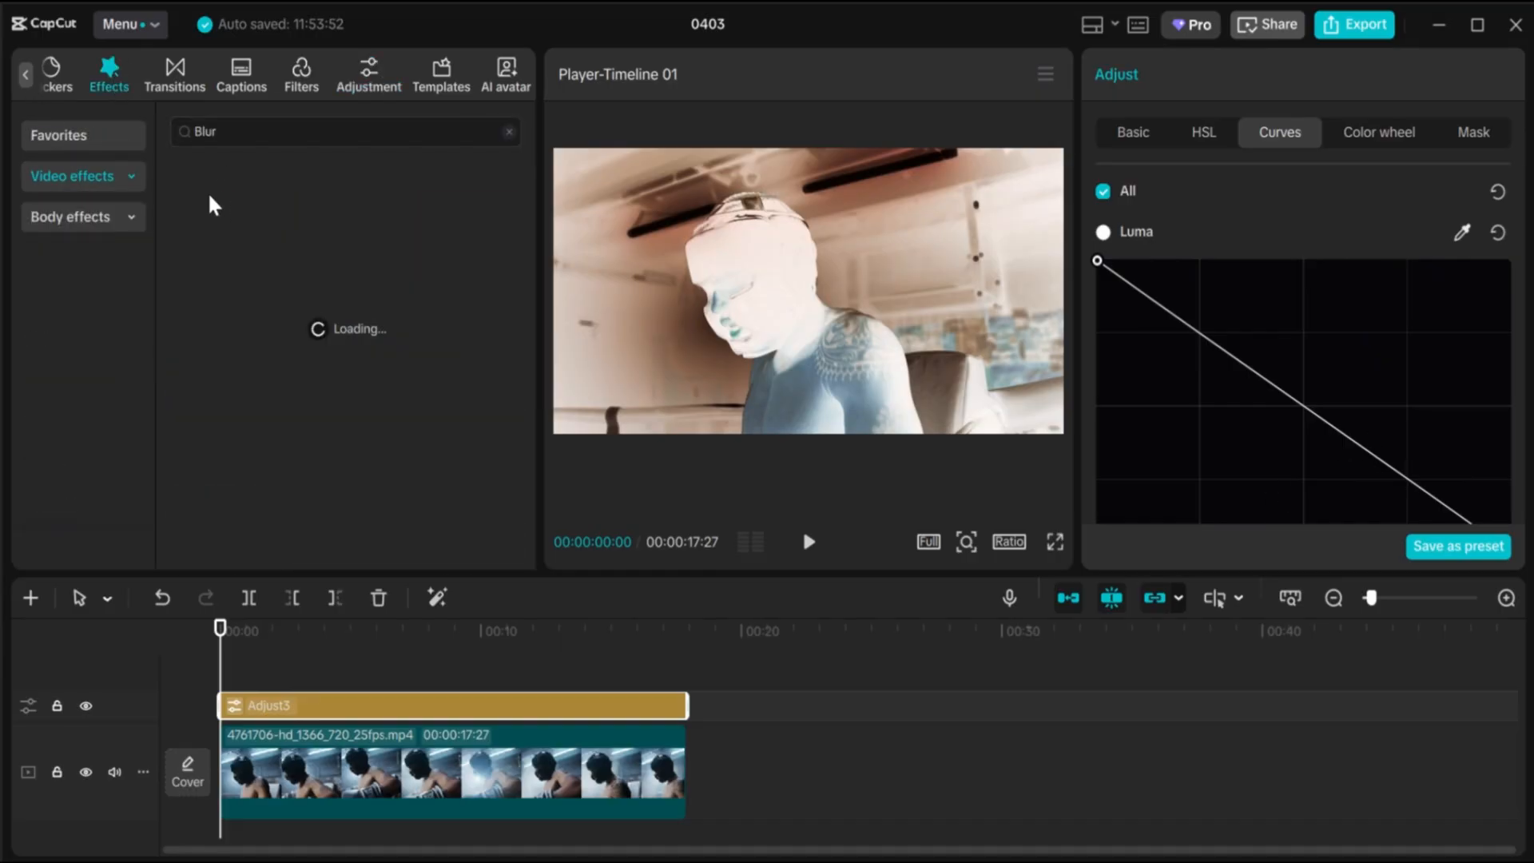
pyautogui.scroll(-8, 279, 209)
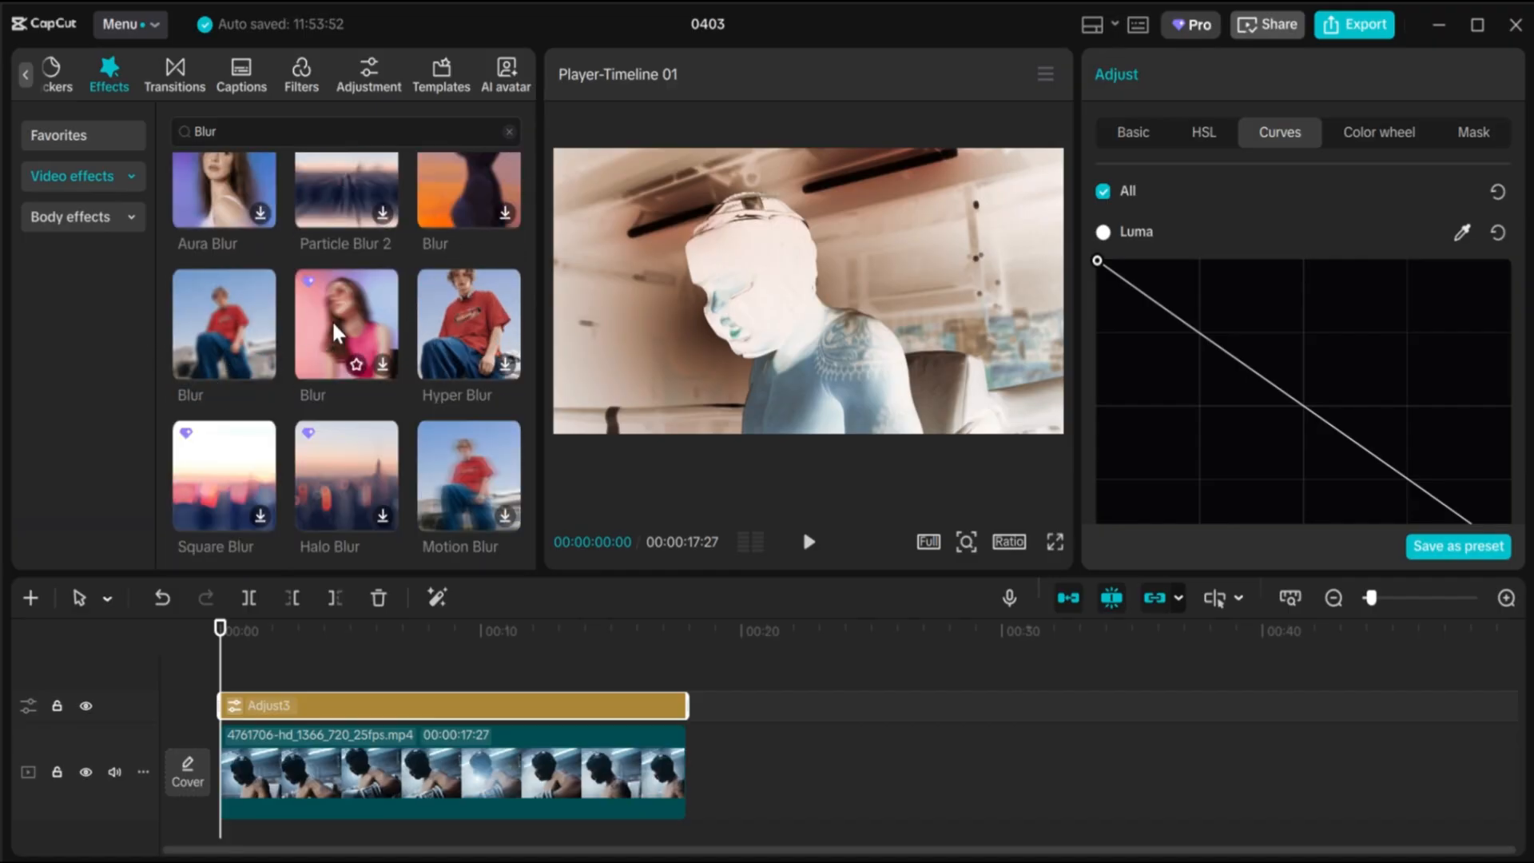
pyautogui.click(262, 365)
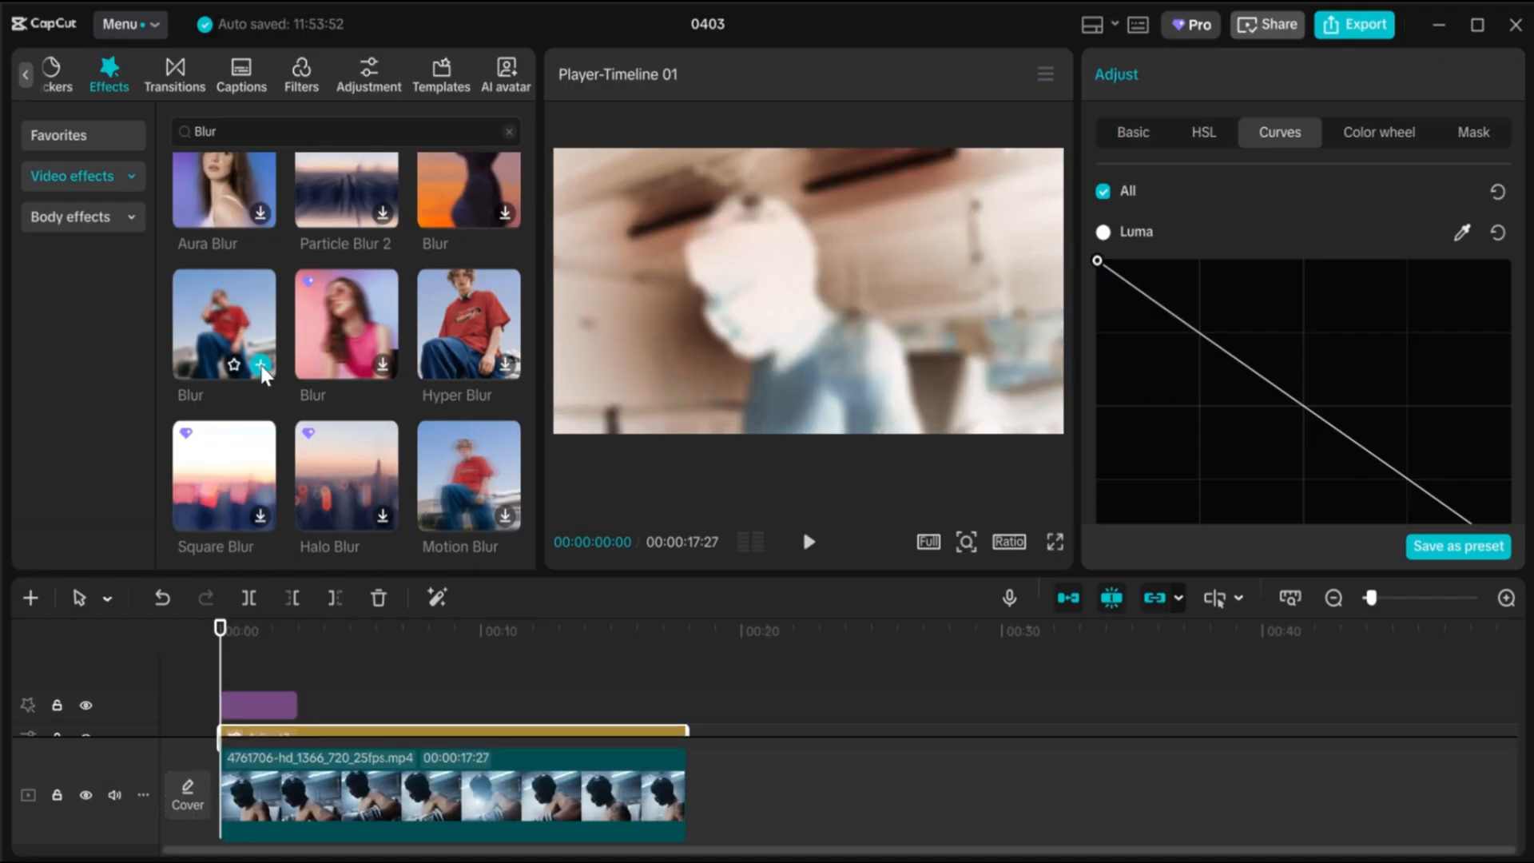
pyautogui.moveTo(297, 704); pyautogui.dragTo(686, 704)
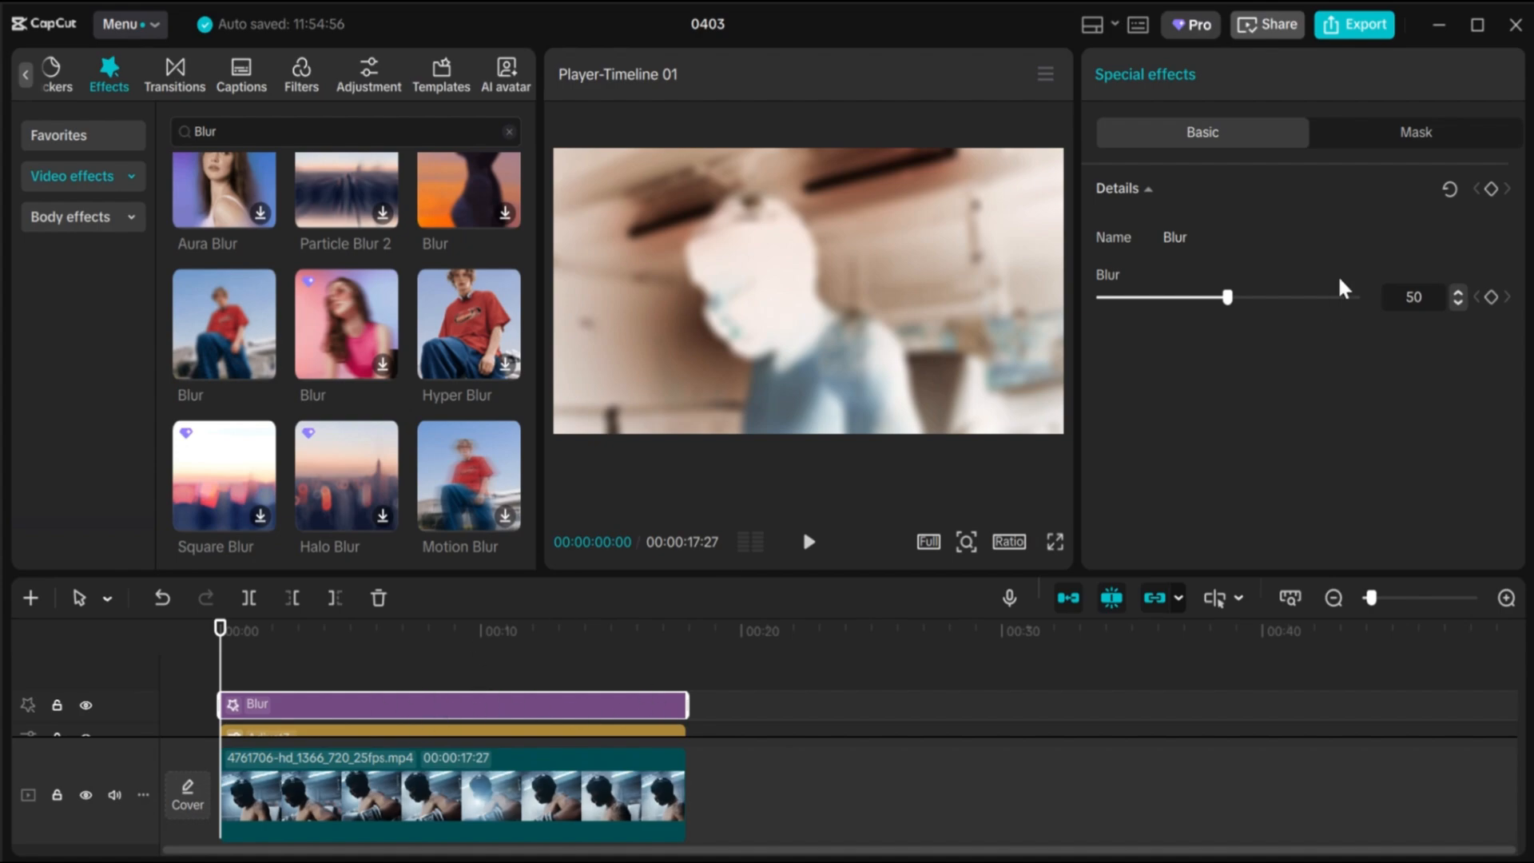
# Set the Blur effect's strength to 60
pyautogui.moveTo(1230, 301); pyautogui.dragTo(1253, 300)
pyautogui.scroll(1, 431, 725)
pyautogui.scroll(-1, 432, 725)
# Export the timeline to the Desktop as 0403(2) in 1080P, H.264, mp4 at 30fps, and close the export window
pyautogui.click(1358, 26)
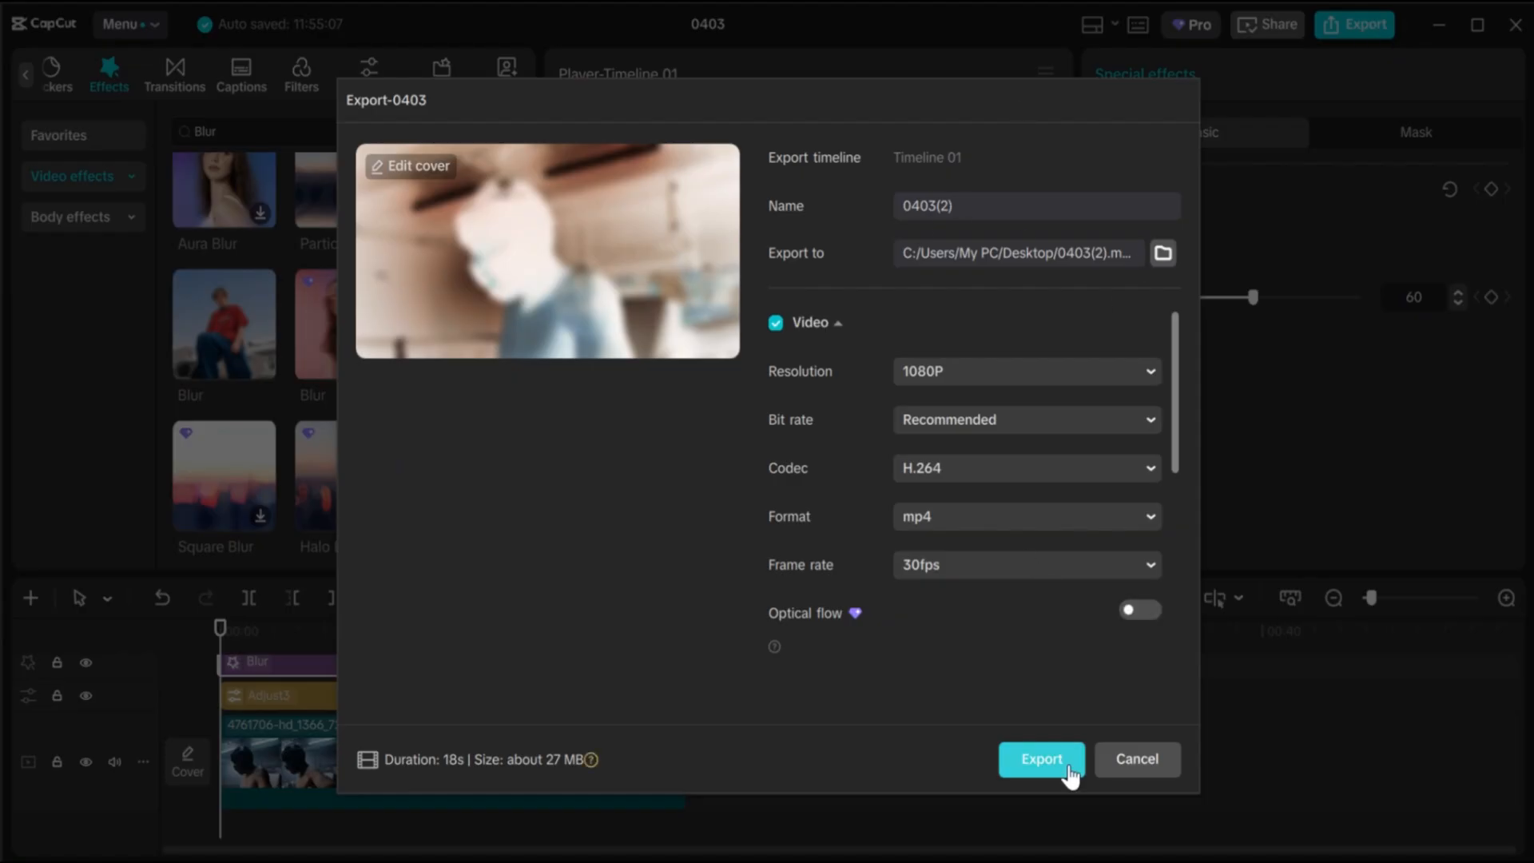
pyautogui.click(1042, 761)
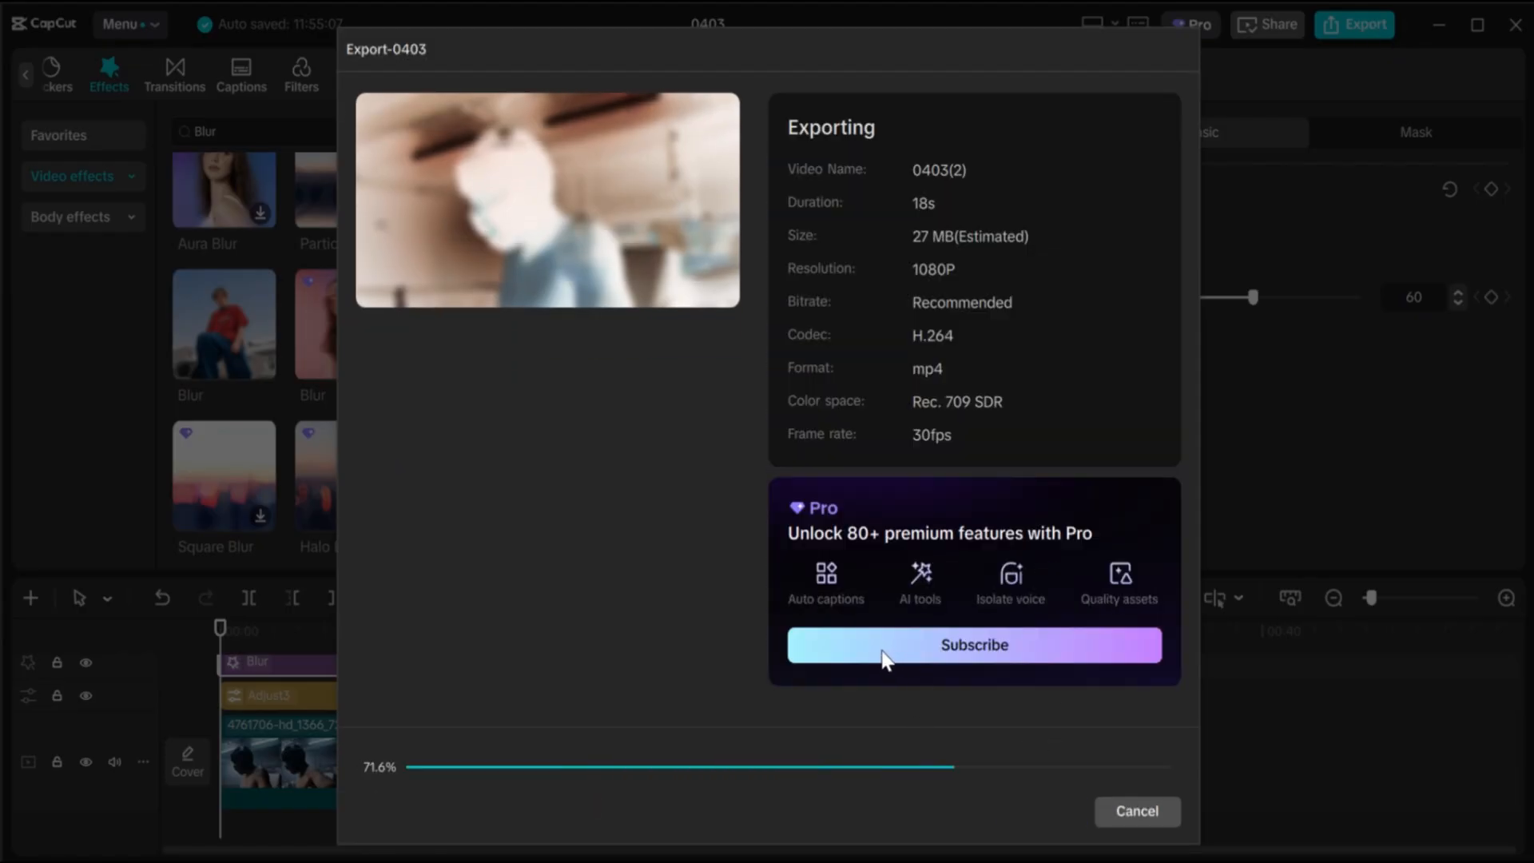
pyautogui.press('Escape')
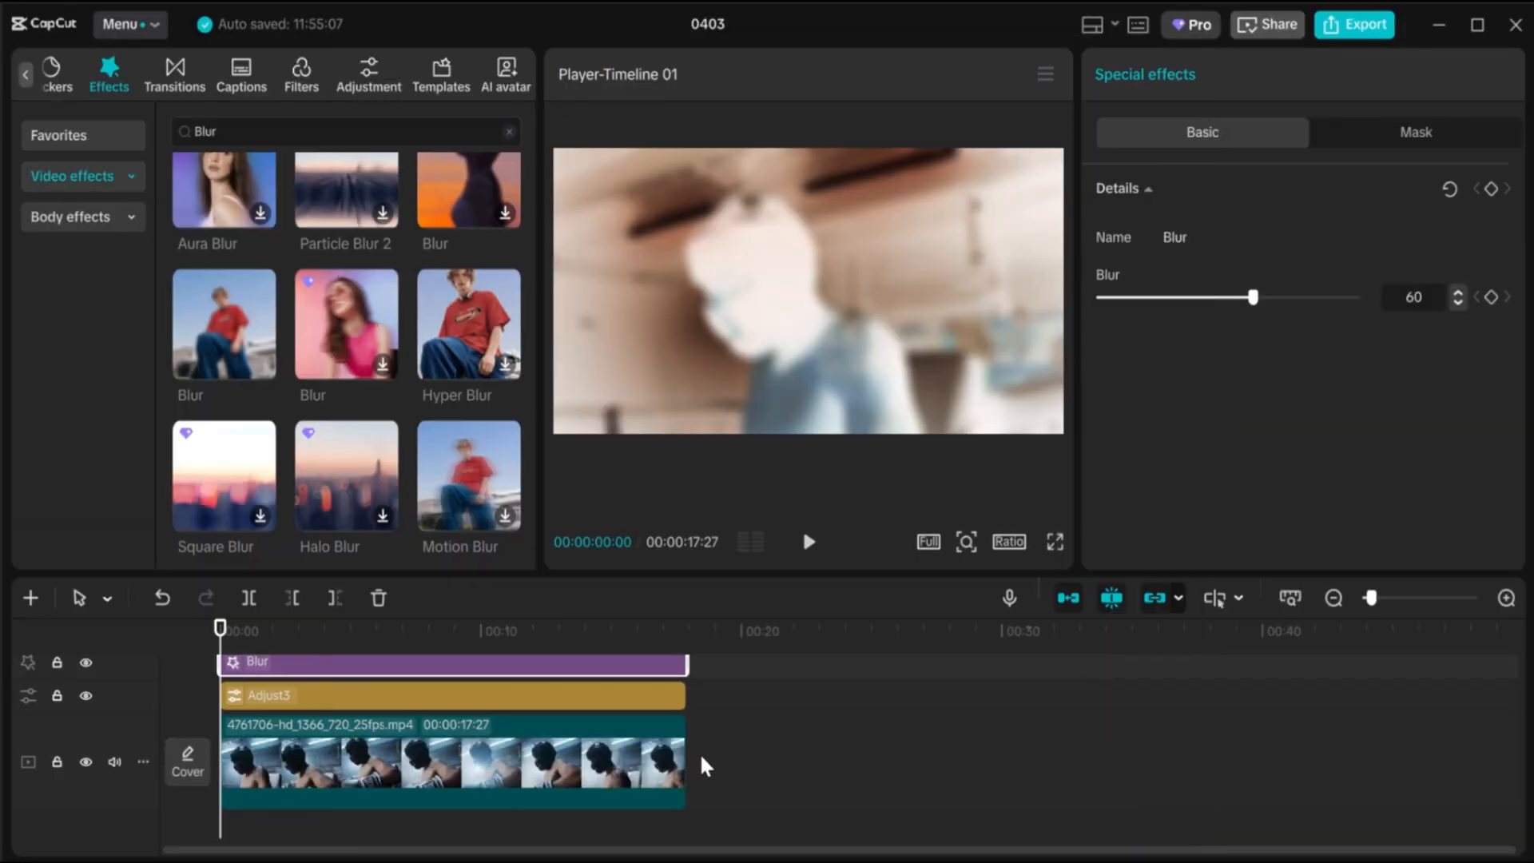
# Delete the Blur effect and the adjustment layer from the timeline, keeping the video clip
pyautogui.scroll(1, 444, 759)
pyautogui.moveTo(721, 723); pyautogui.dragTo(194, 682)
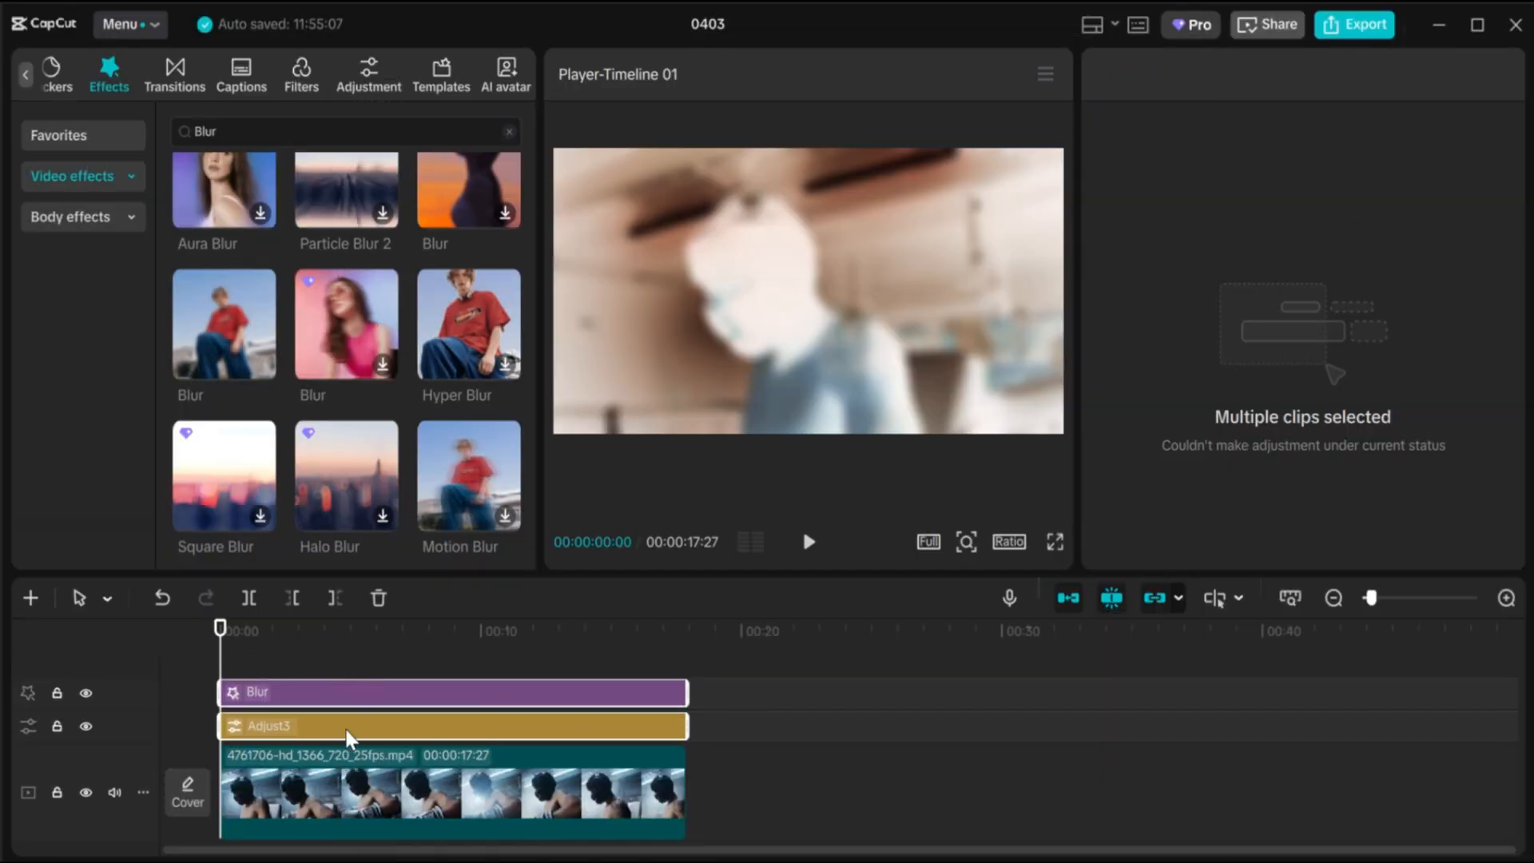
pyautogui.press('Delete')
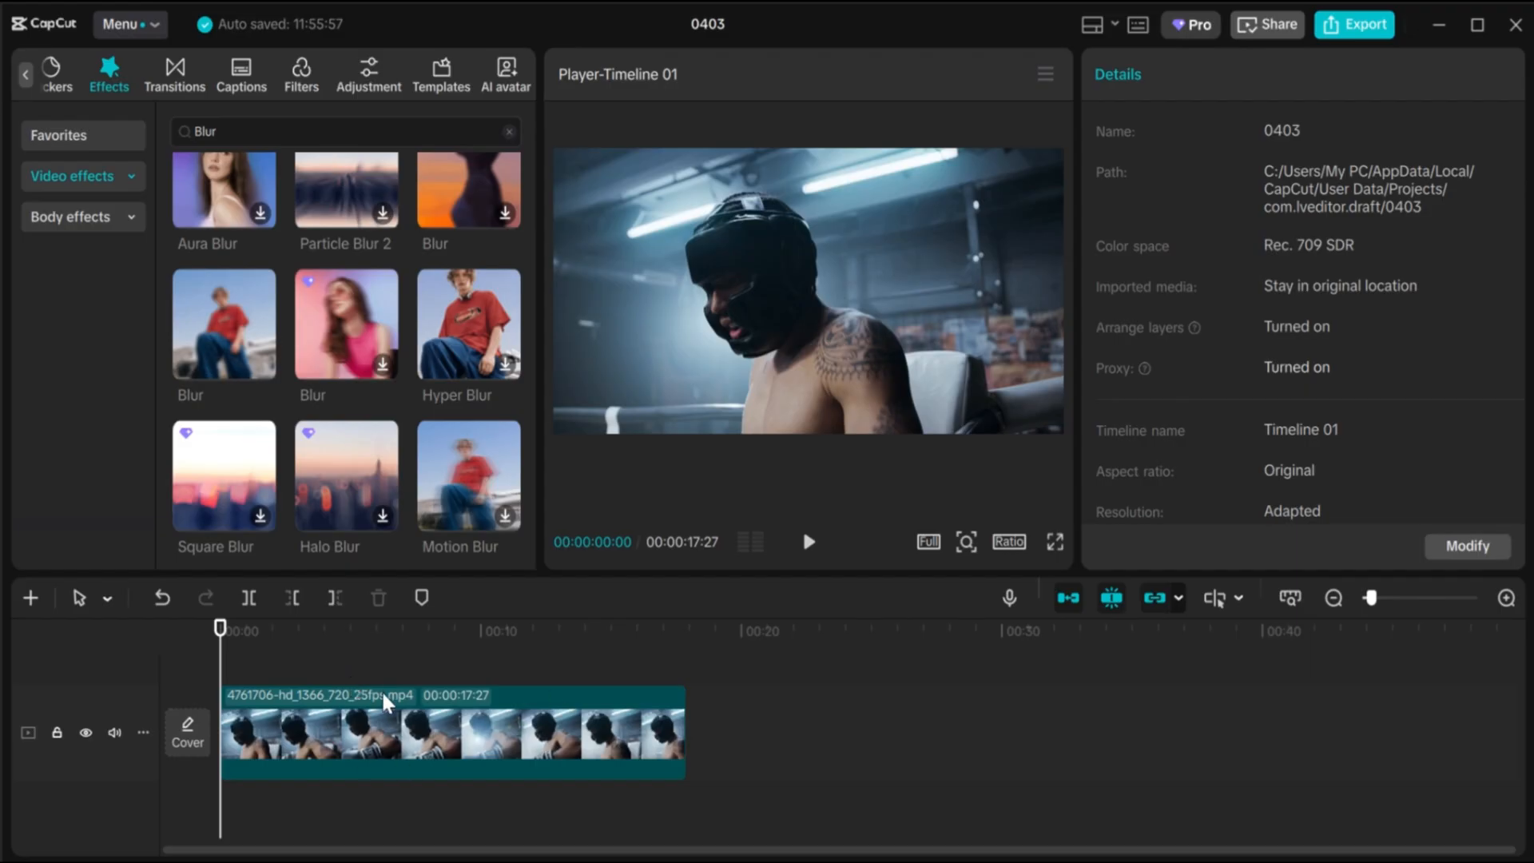
# Import 0403(2) from the Desktop and place it on a track above the original clip at the timeline's start
pyautogui.hotkey('ctrl', 'i')
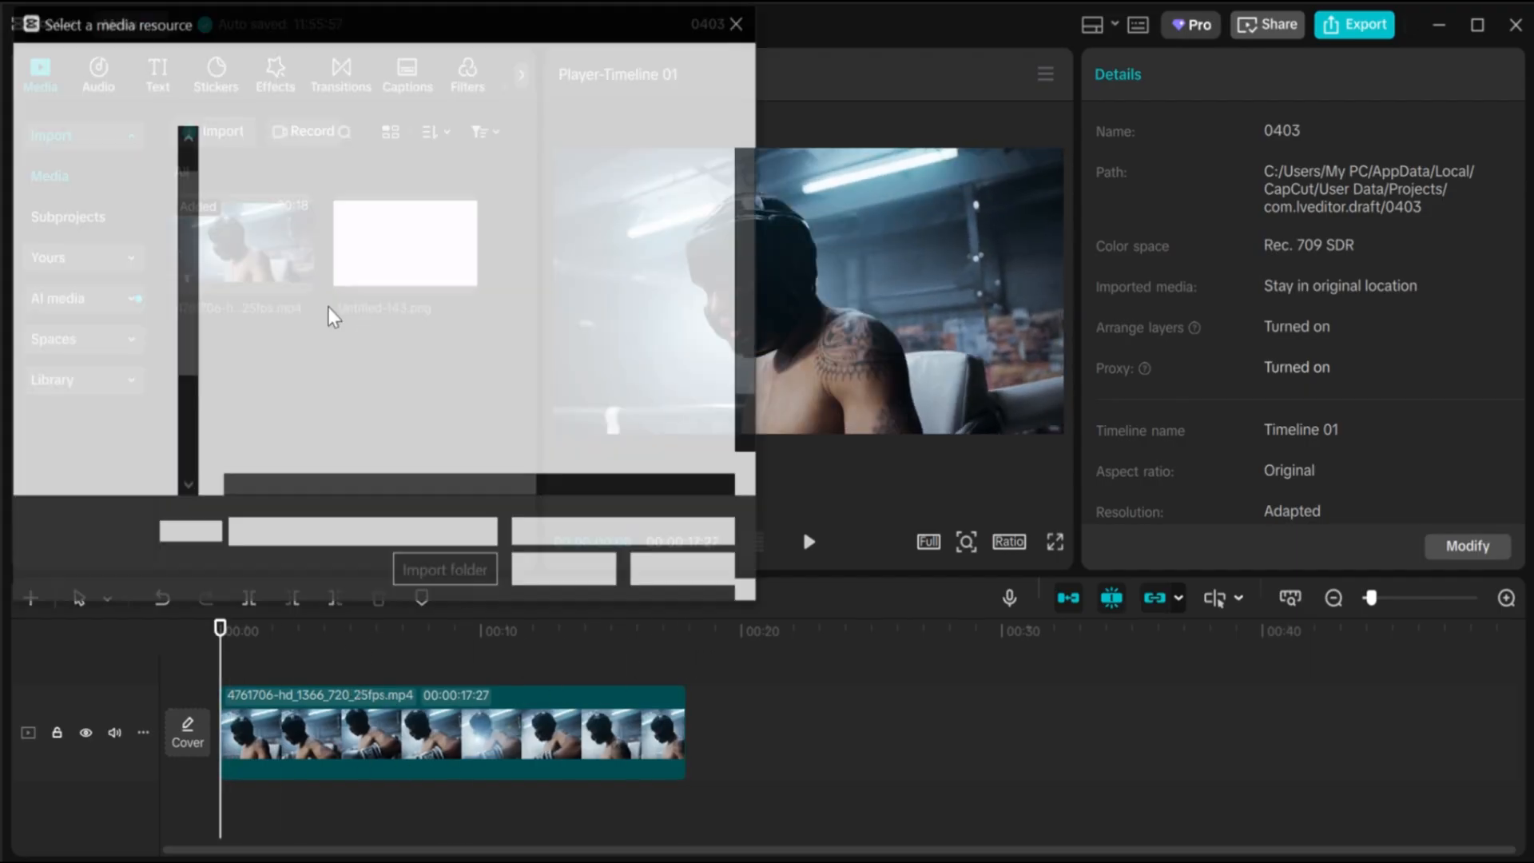
pyautogui.scroll(-2, 364, 422)
pyautogui.click(358, 411)
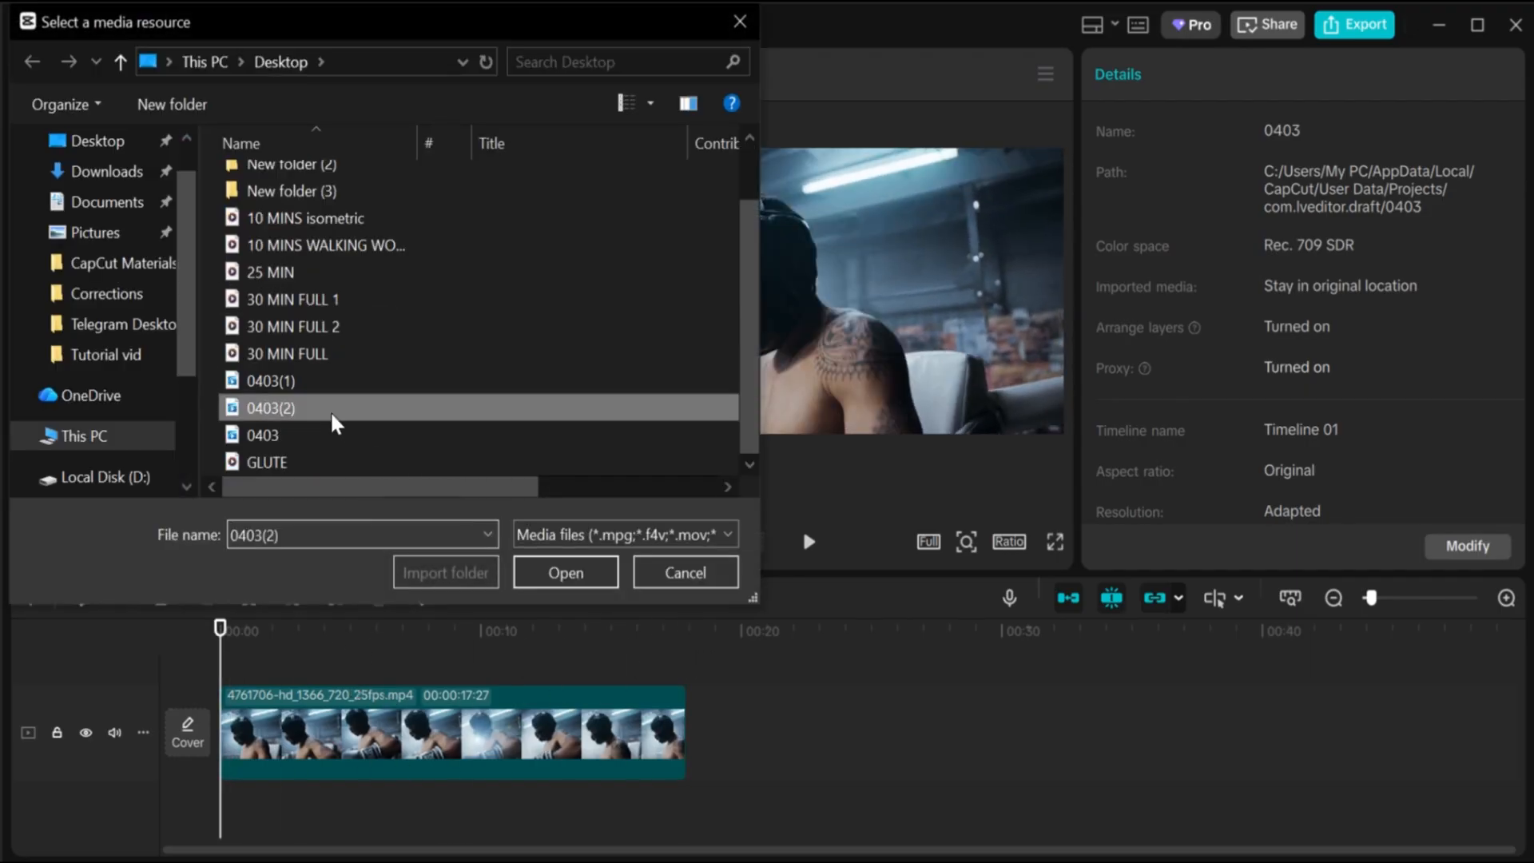
pyautogui.click(565, 572)
pyautogui.moveTo(242, 384); pyautogui.dragTo(213, 661)
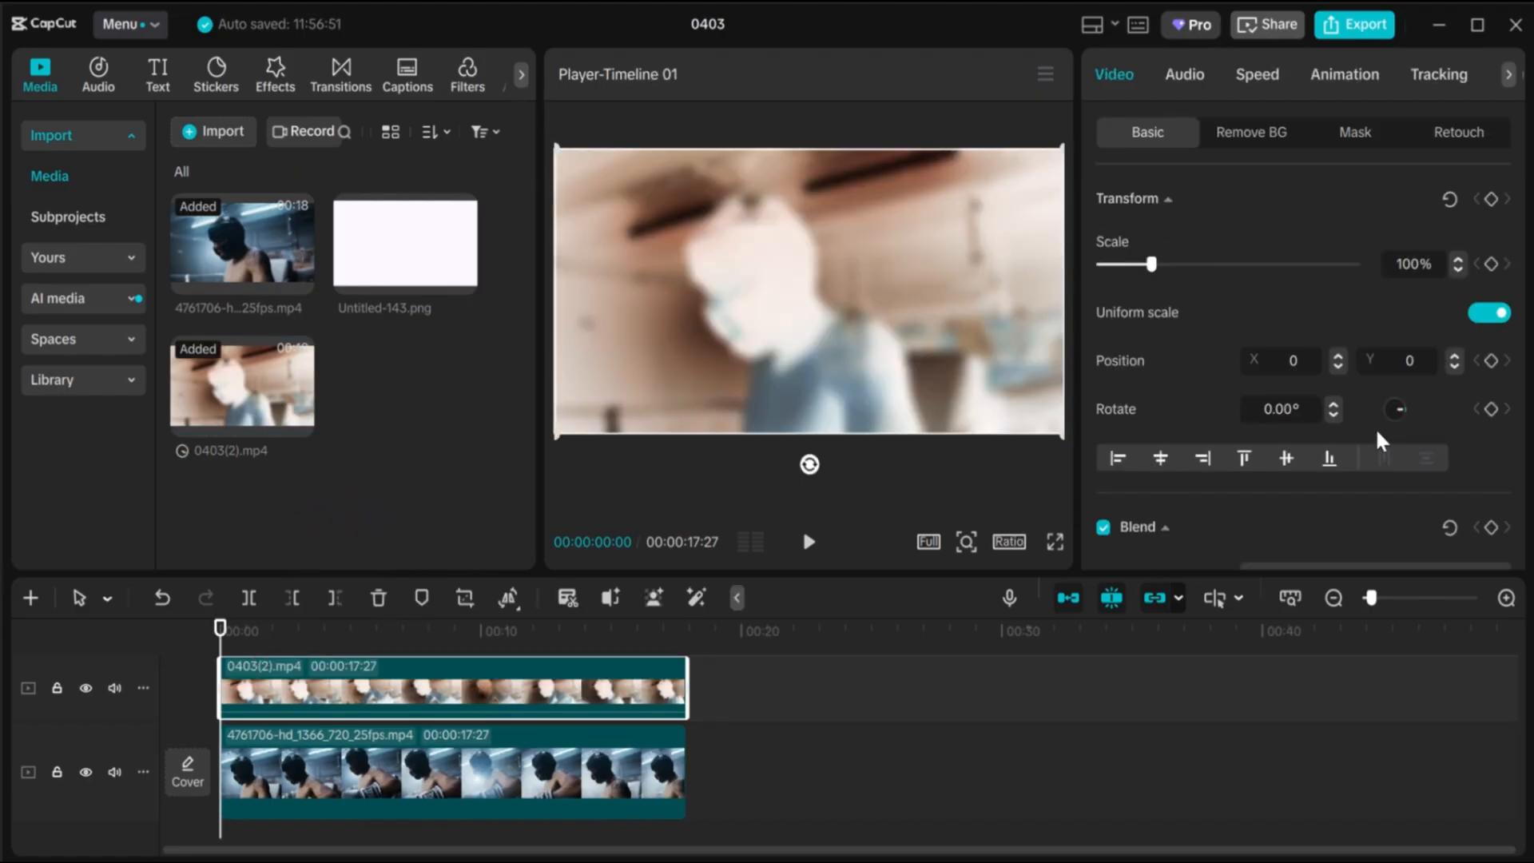
# Set the 0403(2) clip's blend mode to Color burn and its opacity to 30%
pyautogui.scroll(-5, 1342, 423)
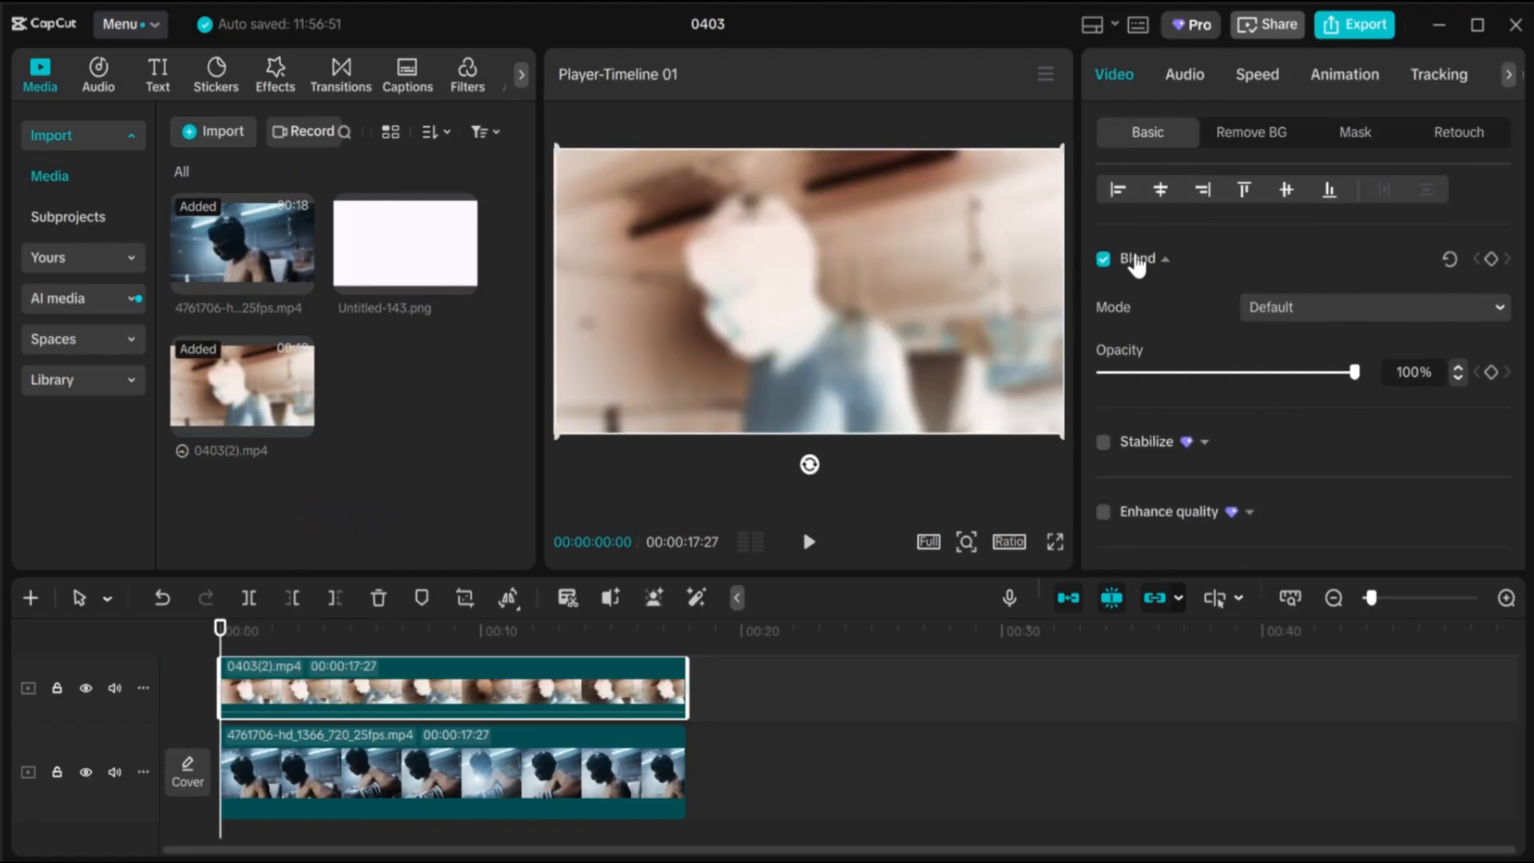
pyautogui.click(1299, 303)
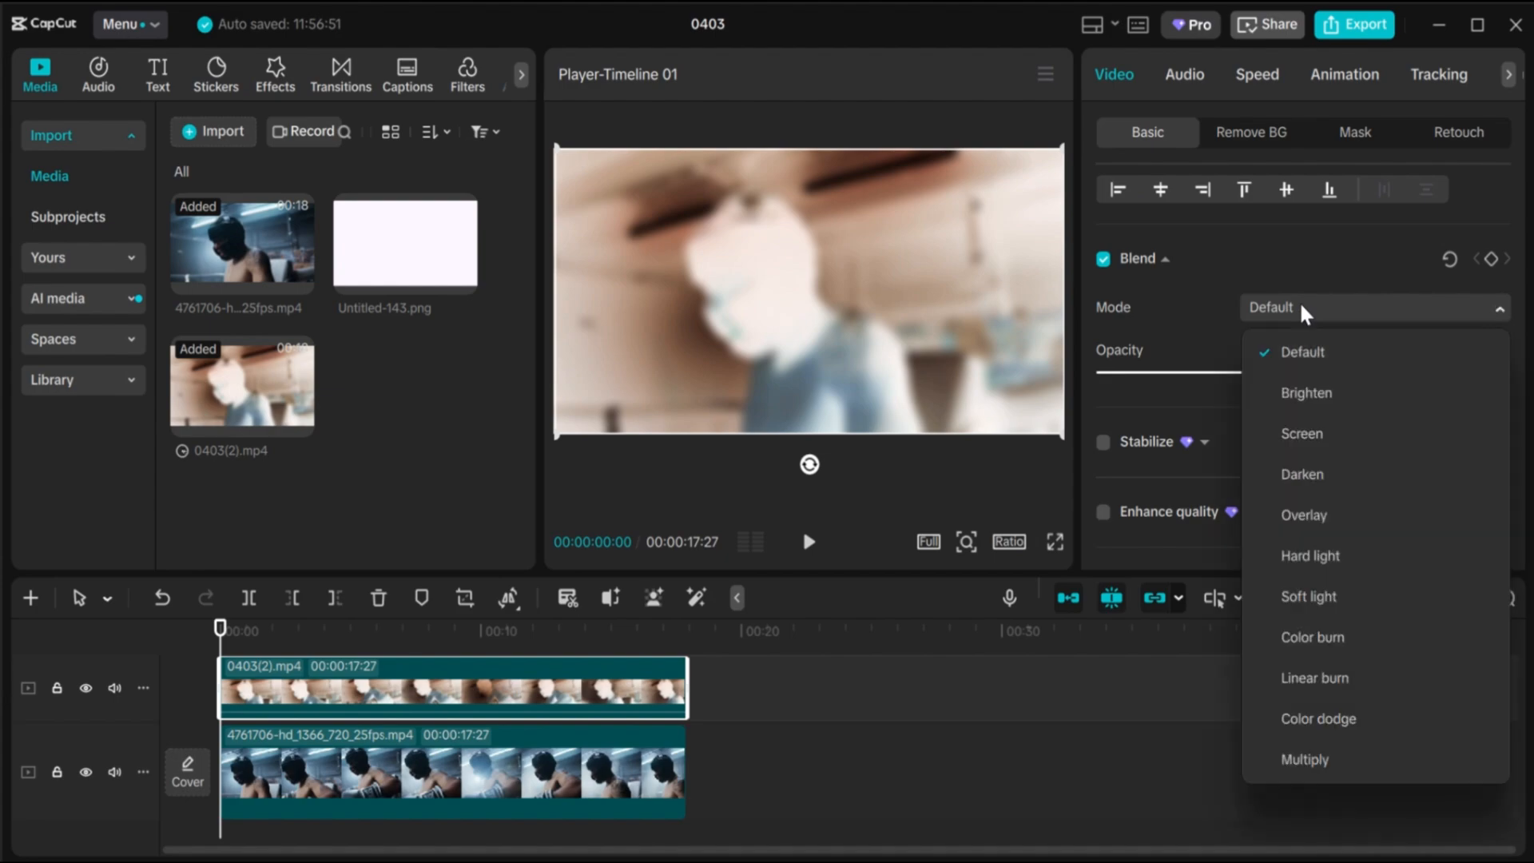
pyautogui.click(1340, 637)
pyautogui.moveTo(1348, 372)
pyautogui.mouseDown()
pyautogui.moveTo(1246, 371)
pyautogui.moveTo(1175, 393)
pyautogui.mouseUp()
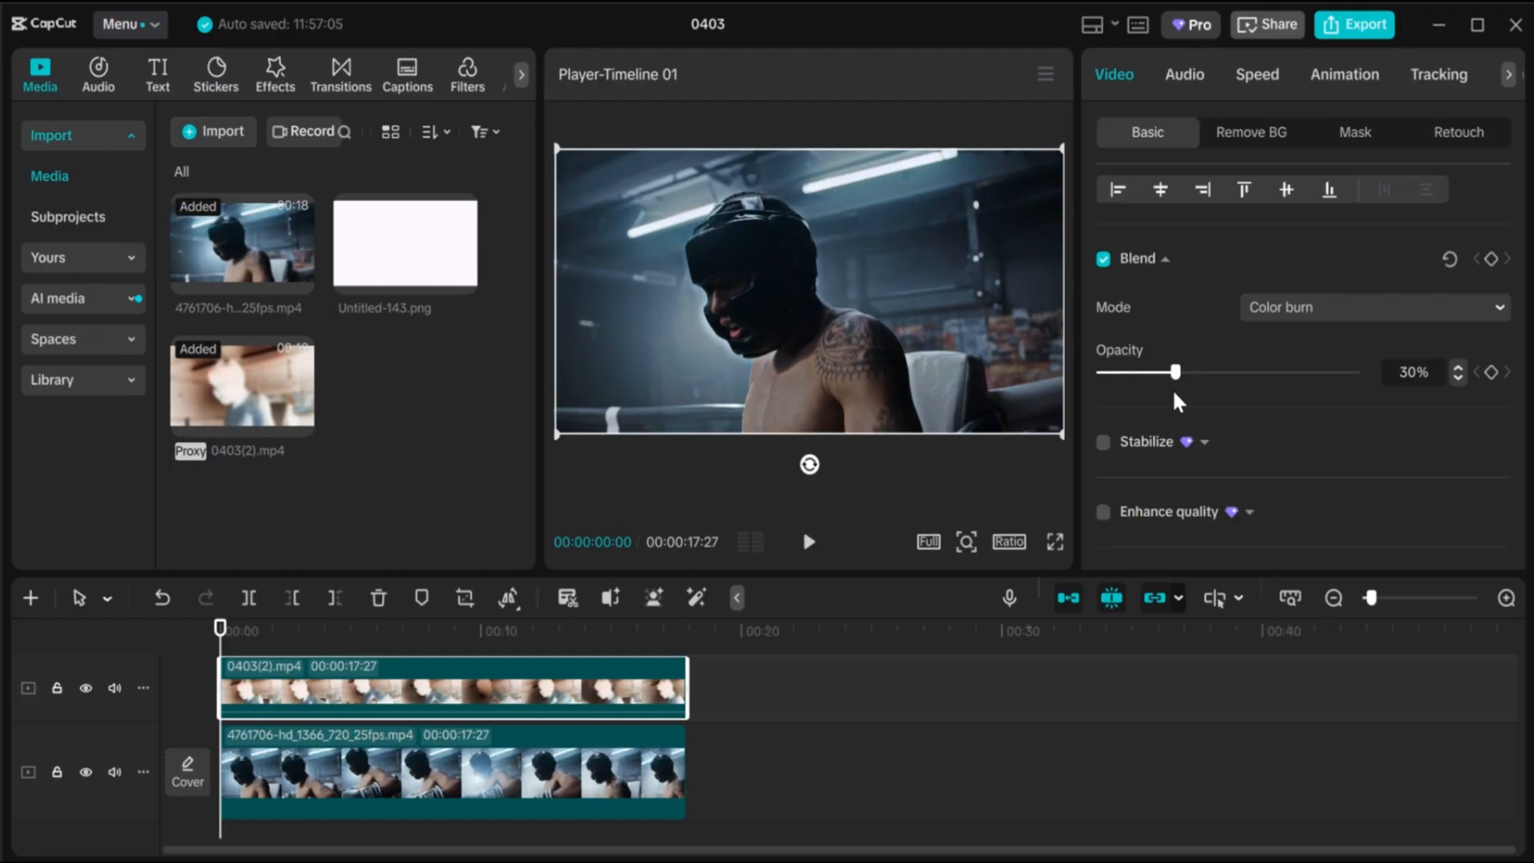
# Place Untitled-143.png above the 0403(2) clip for its full length and scale the image to 110% to cover the frame
pyautogui.scroll(1, 408, 735)
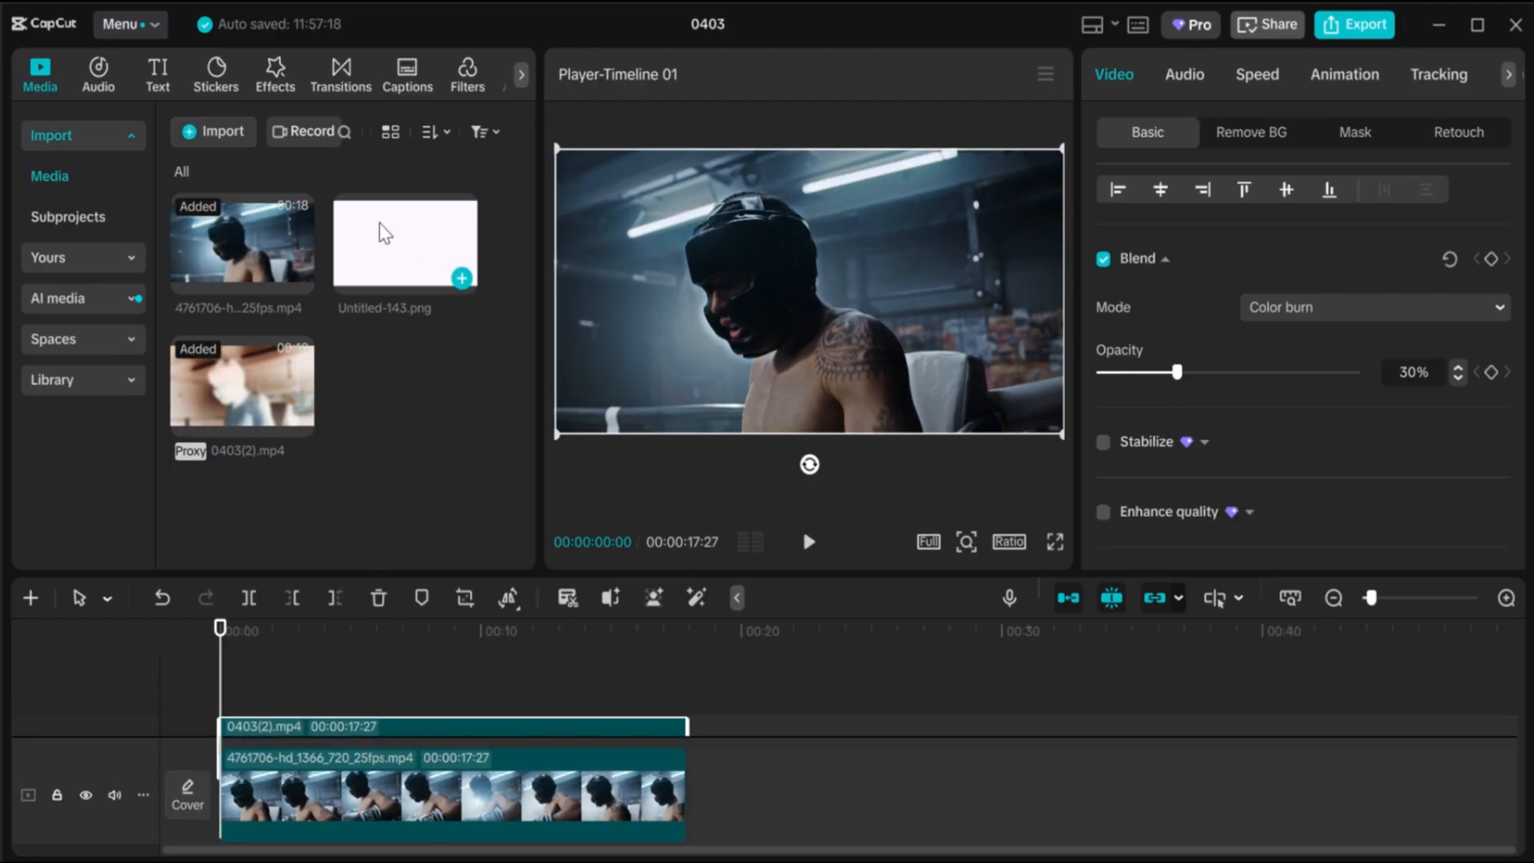
pyautogui.moveTo(395, 241); pyautogui.dragTo(685, 692)
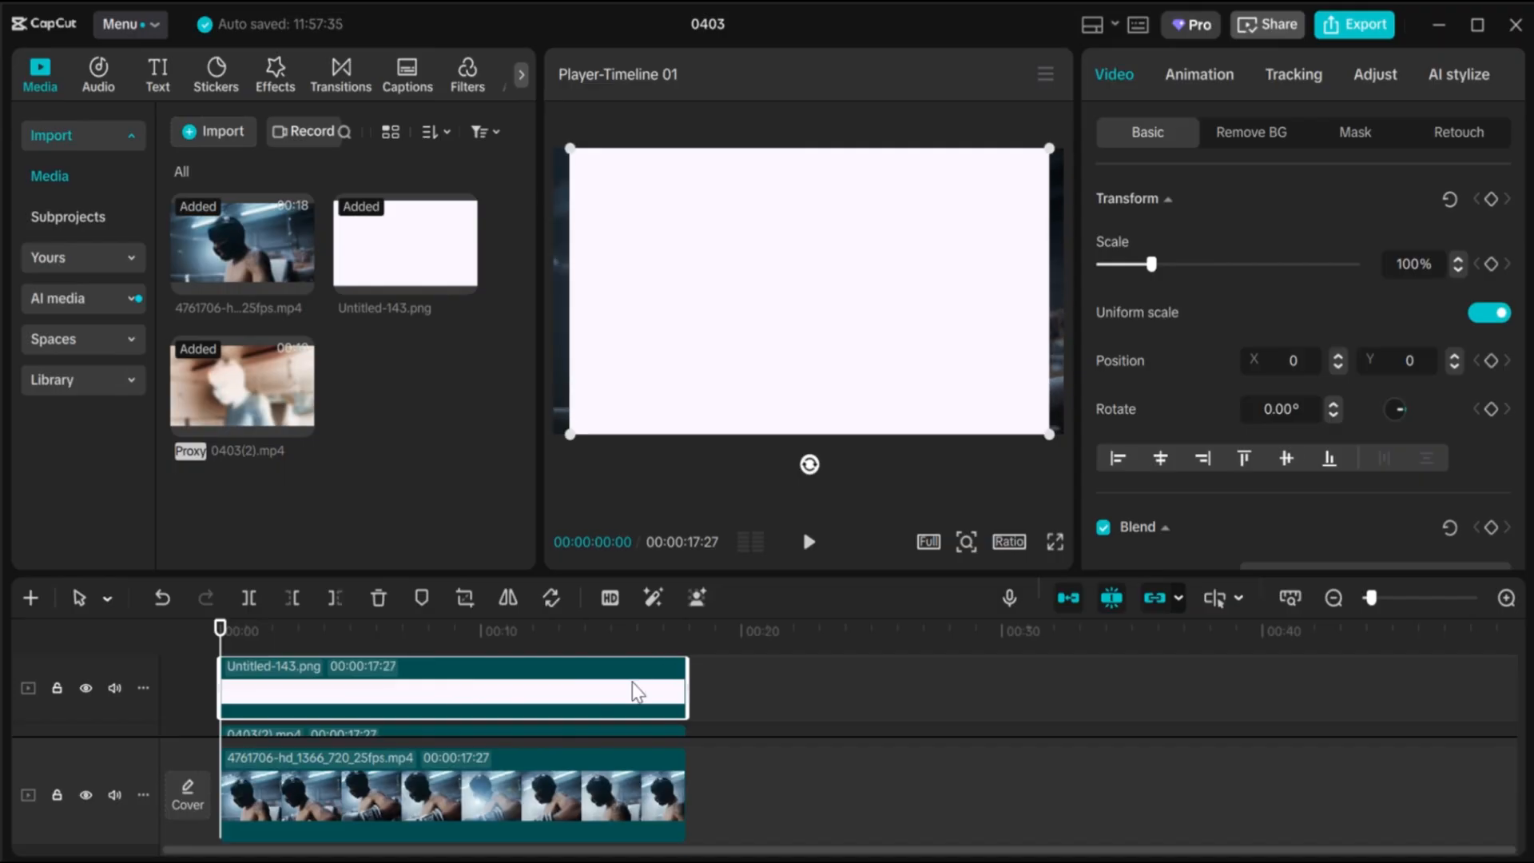
pyautogui.moveTo(1049, 436); pyautogui.dragTo(1071, 462)
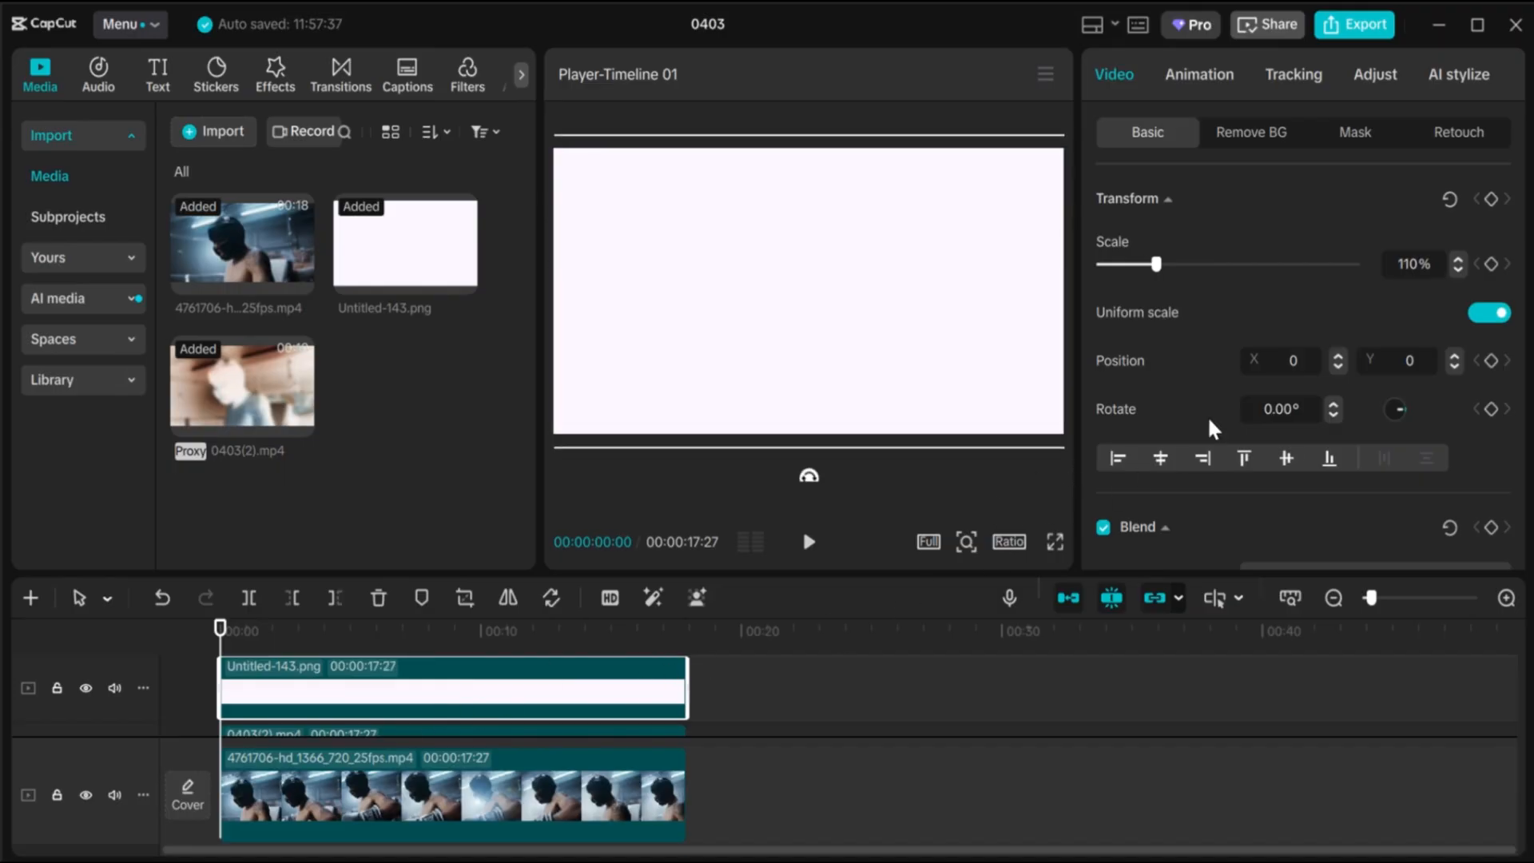
# Set the white image's blend mode to Overlay, reduce its opacity to about 80%, and deselect it
pyautogui.scroll(-3, 1206, 415)
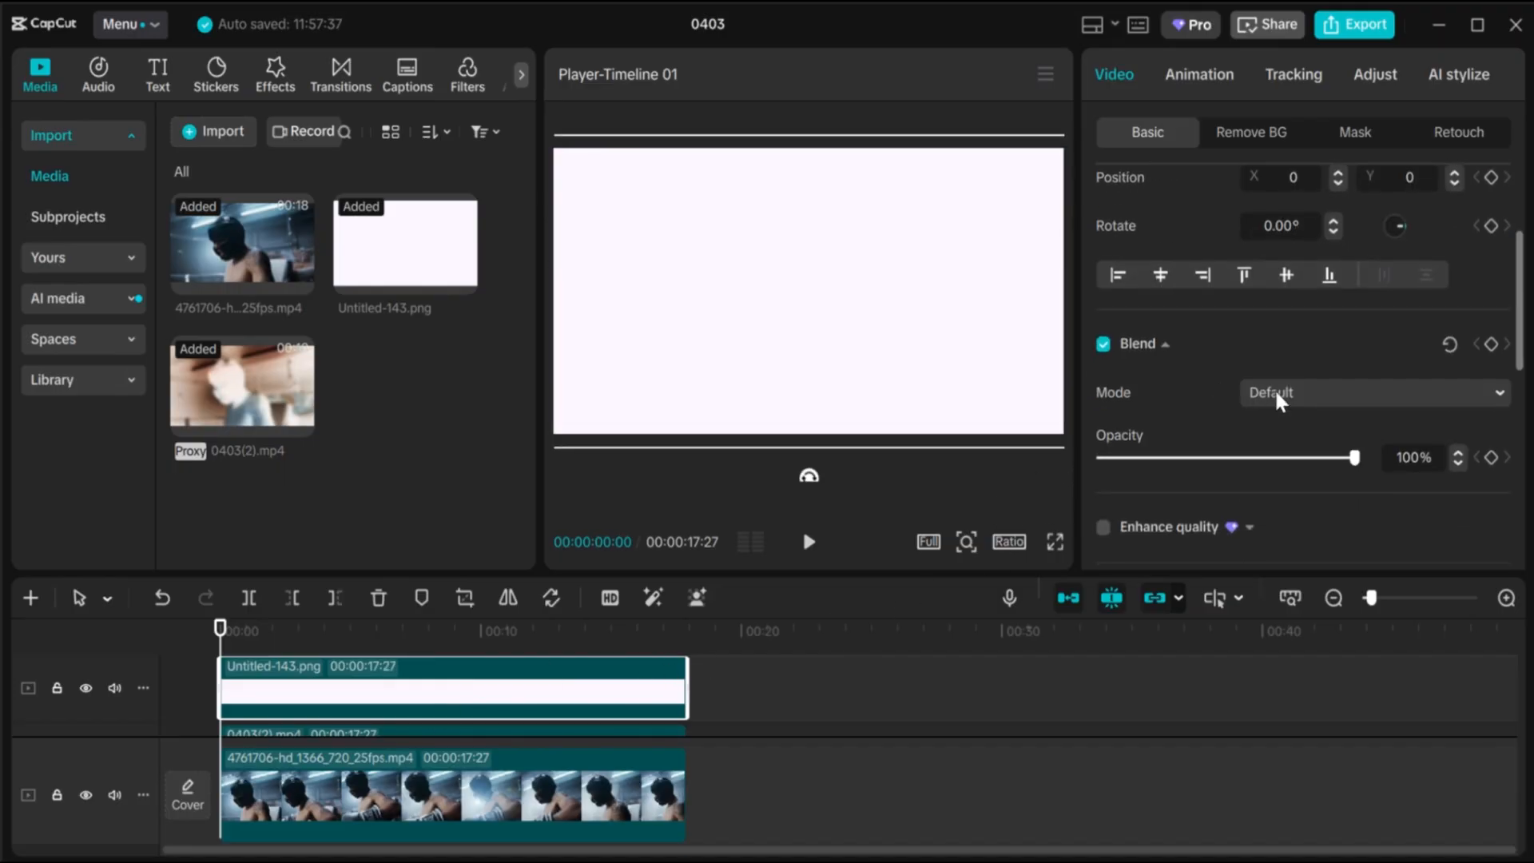
pyautogui.click(1277, 395)
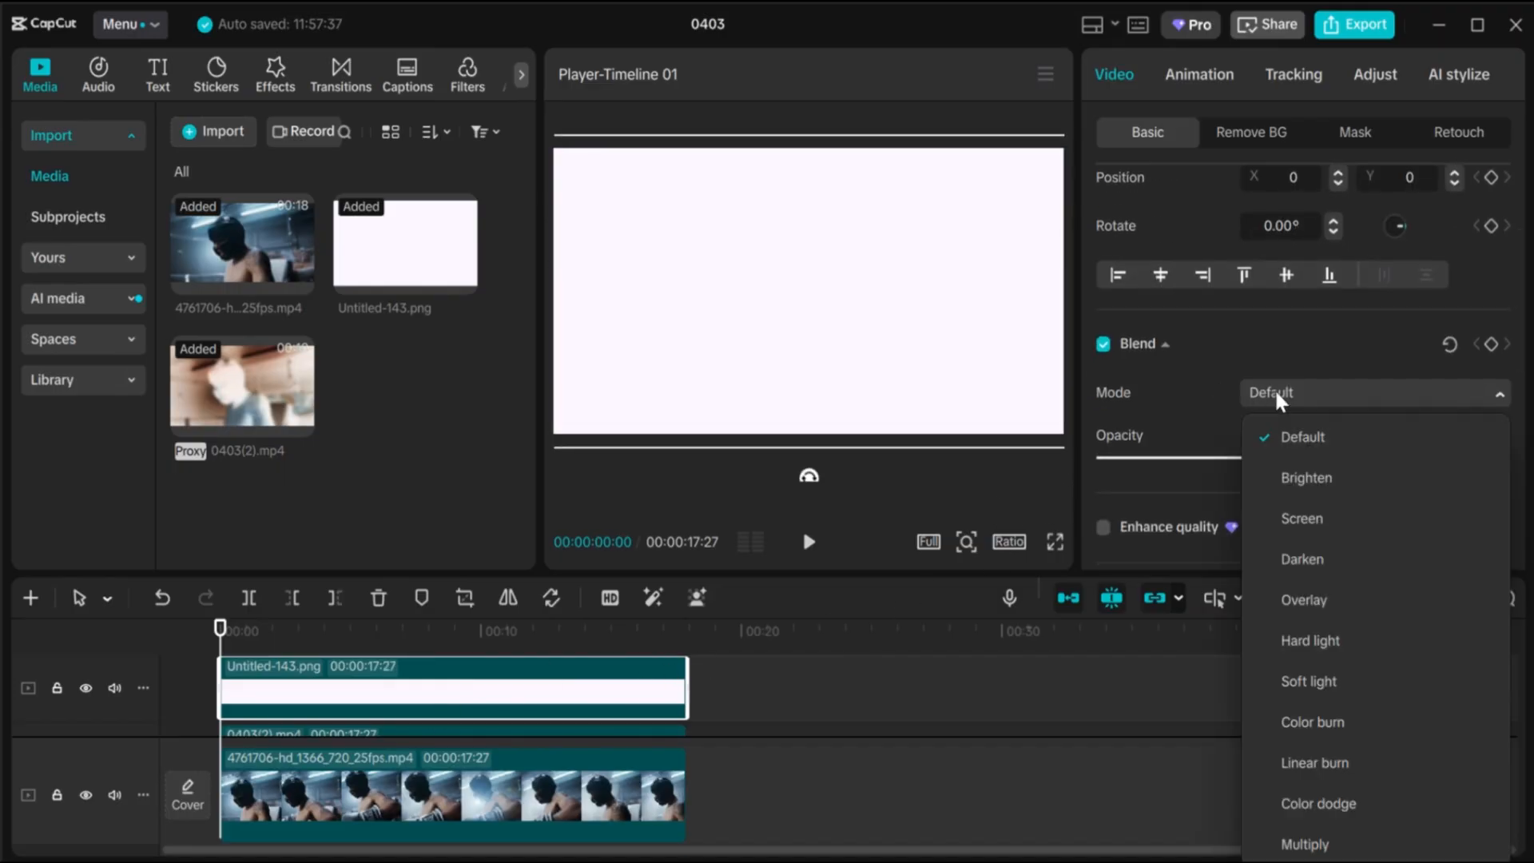
pyautogui.click(1303, 600)
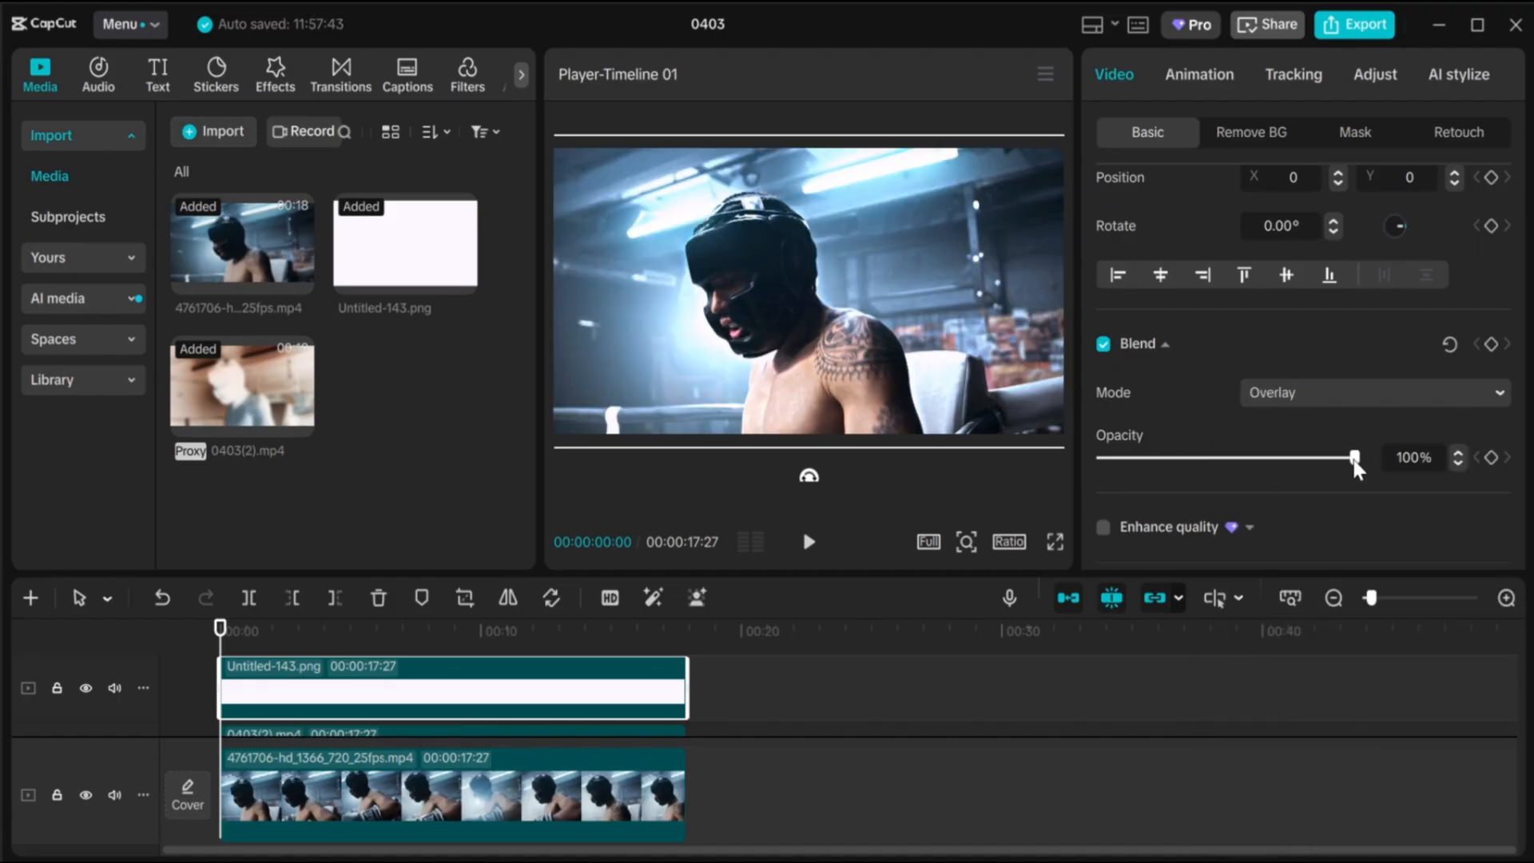
pyautogui.moveTo(1354, 462); pyautogui.dragTo(1301, 463)
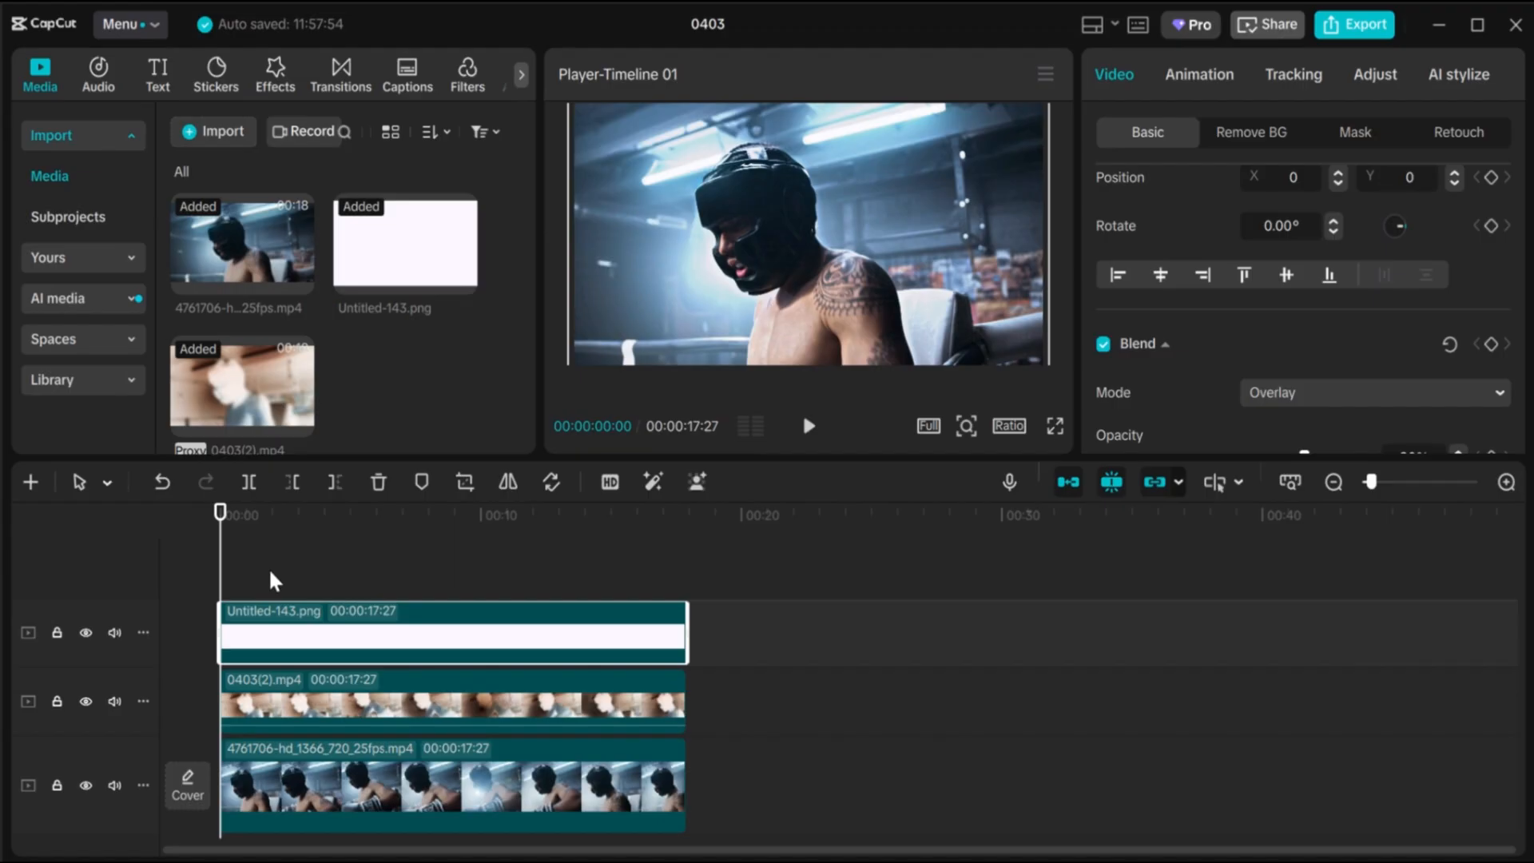
pyautogui.click(270, 578)
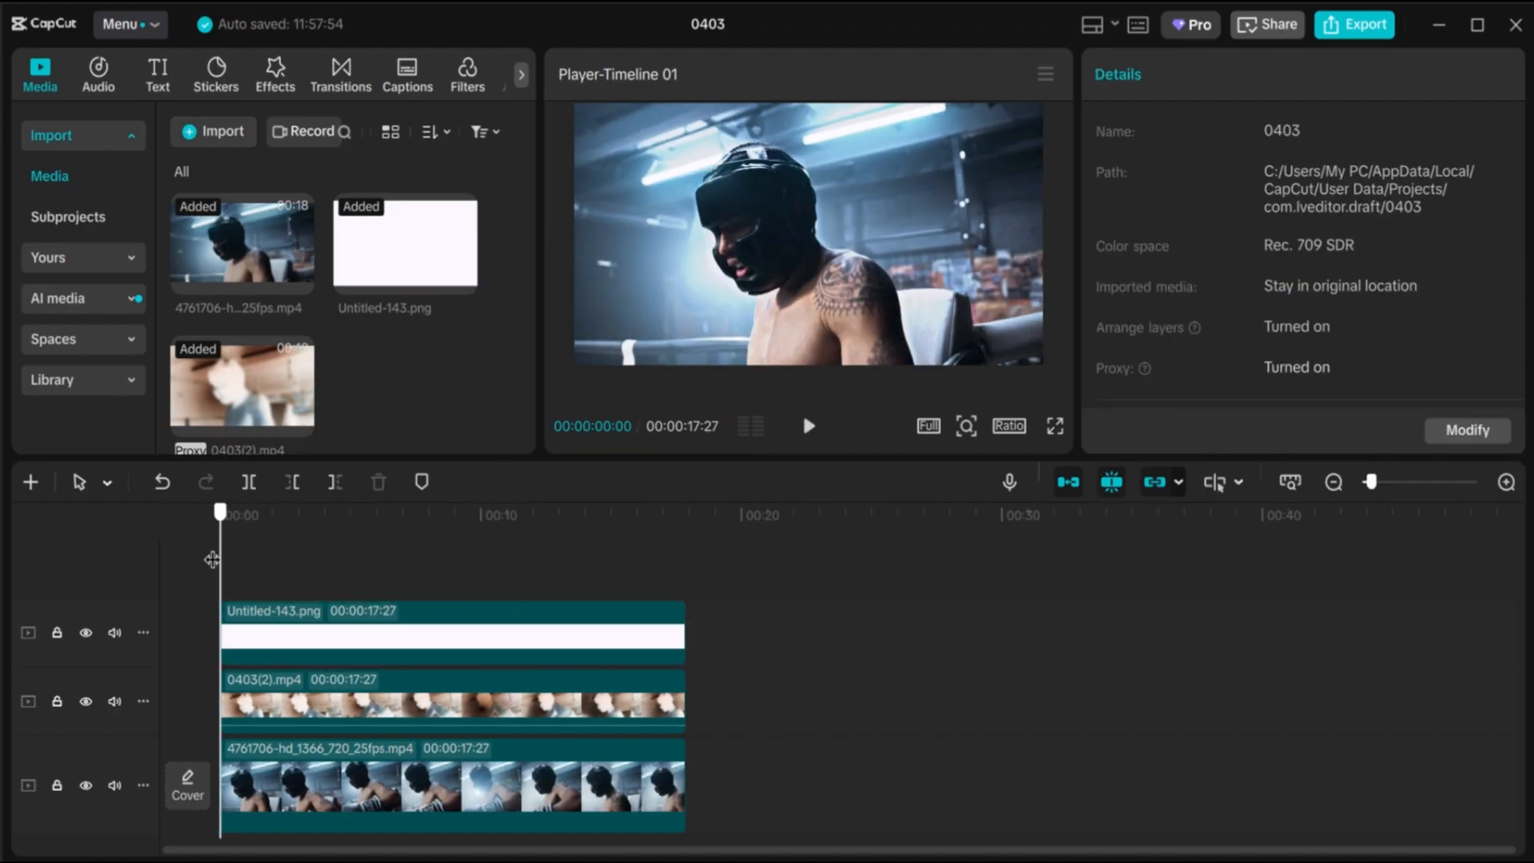
# Add a custom adjustment layer above the white image and extend it to the clips' full length
pyautogui.click(523, 79)
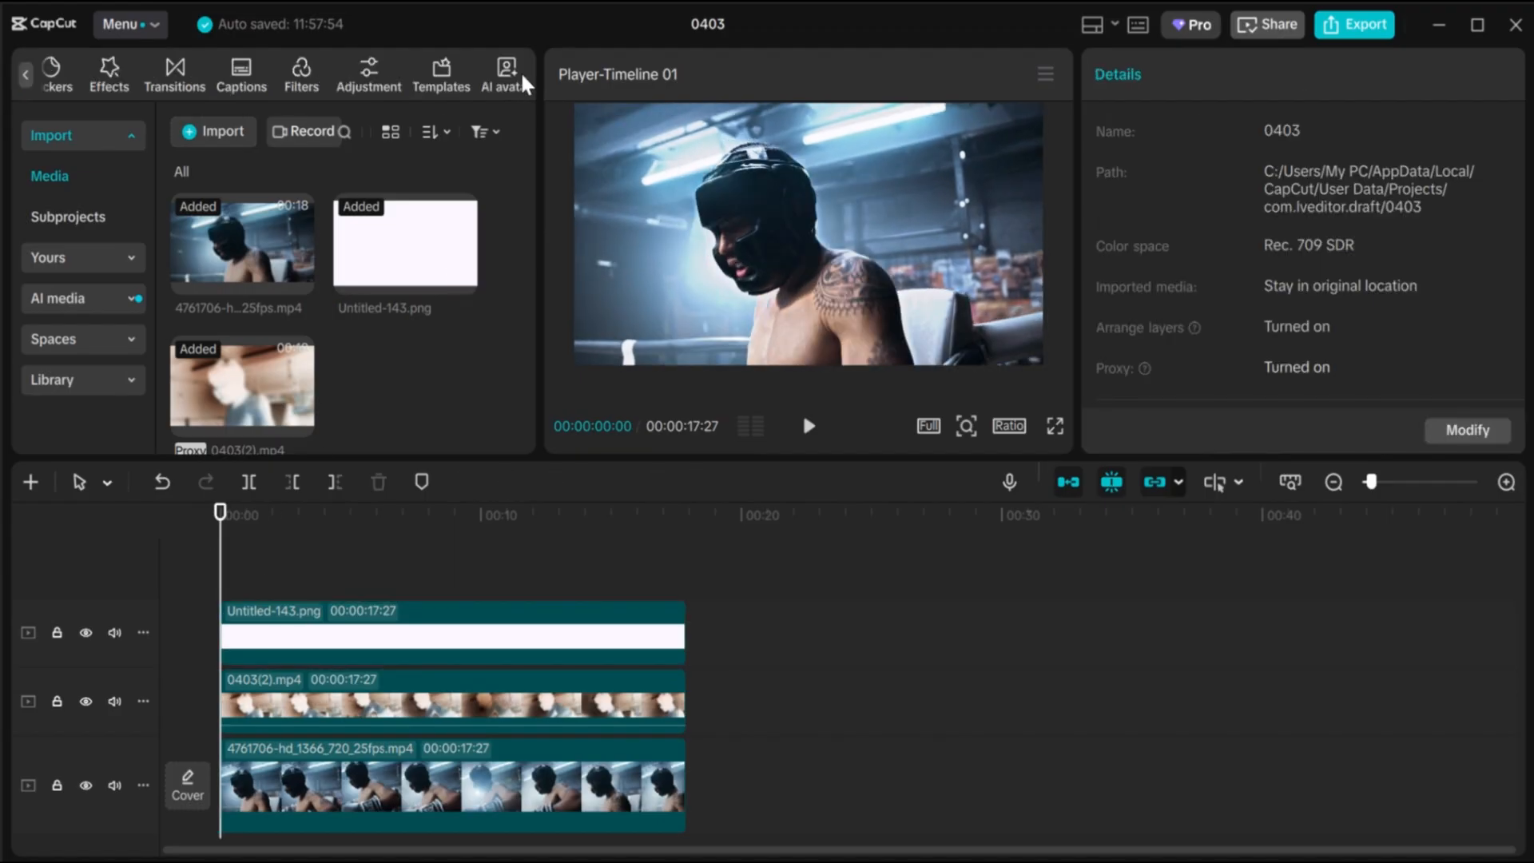
pyautogui.click(389, 85)
pyautogui.moveTo(231, 184); pyautogui.dragTo(240, 571)
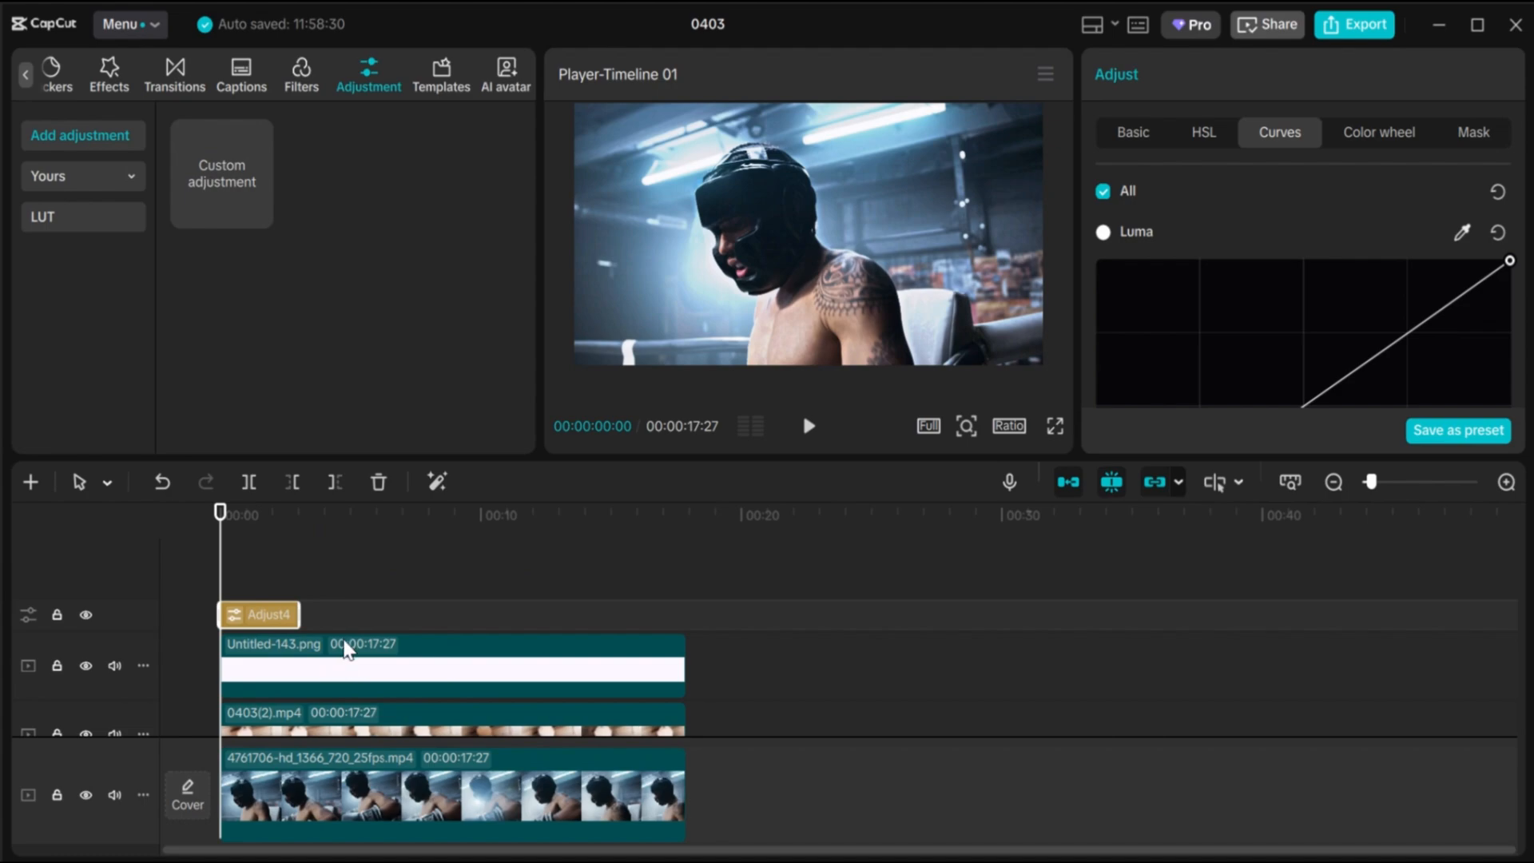
pyautogui.moveTo(298, 614); pyautogui.dragTo(688, 614)
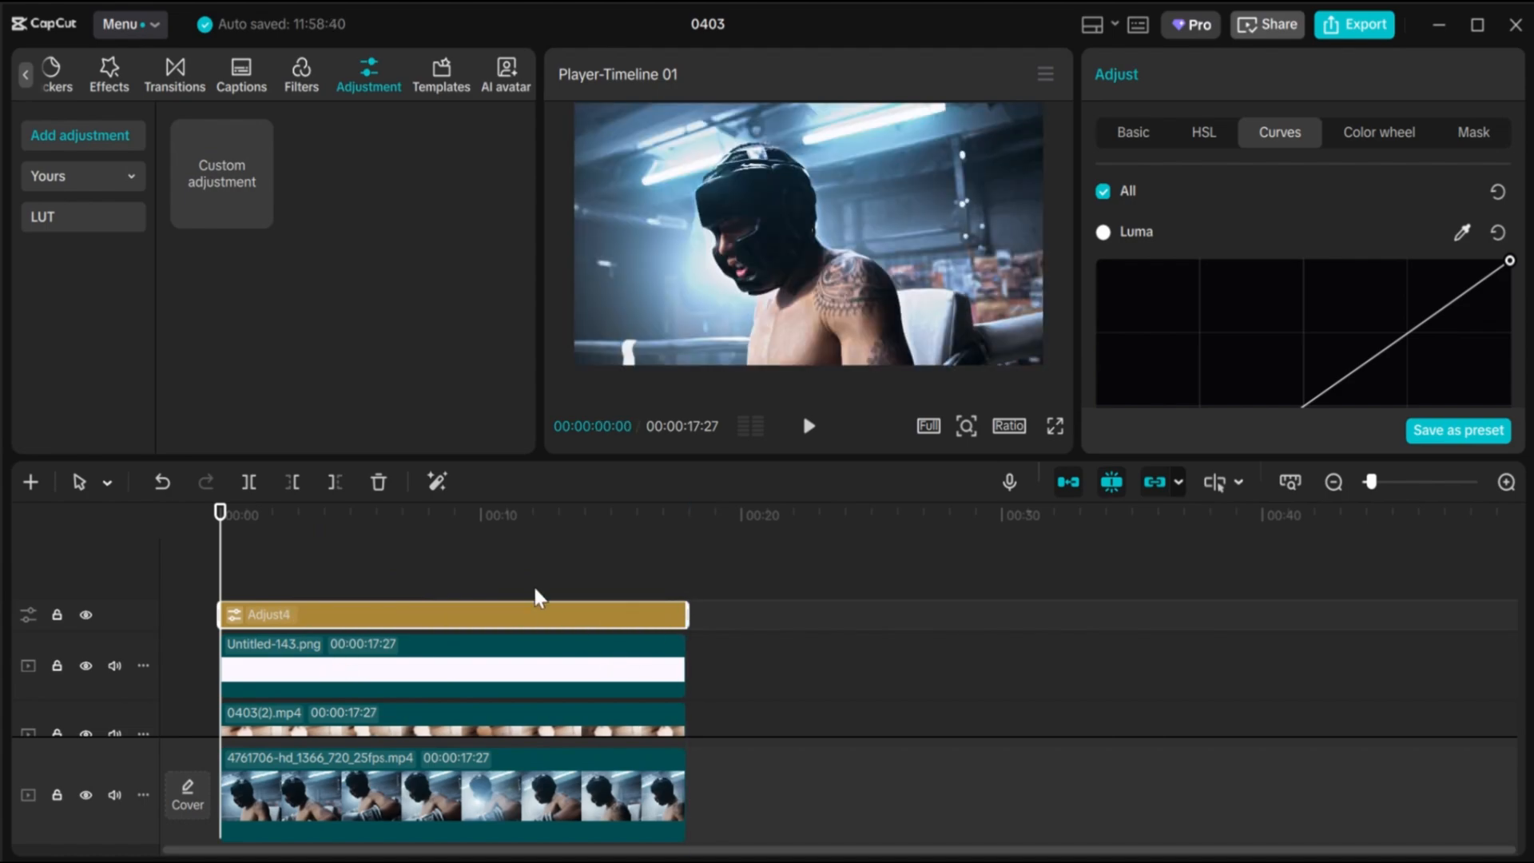
# Raise the adjustment layer's tint to about 11 and increase its saturation slightly
pyautogui.click(1135, 134)
pyautogui.scroll(-6, 1226, 276)
pyautogui.moveTo(1227, 265); pyautogui.dragTo(1256, 266)
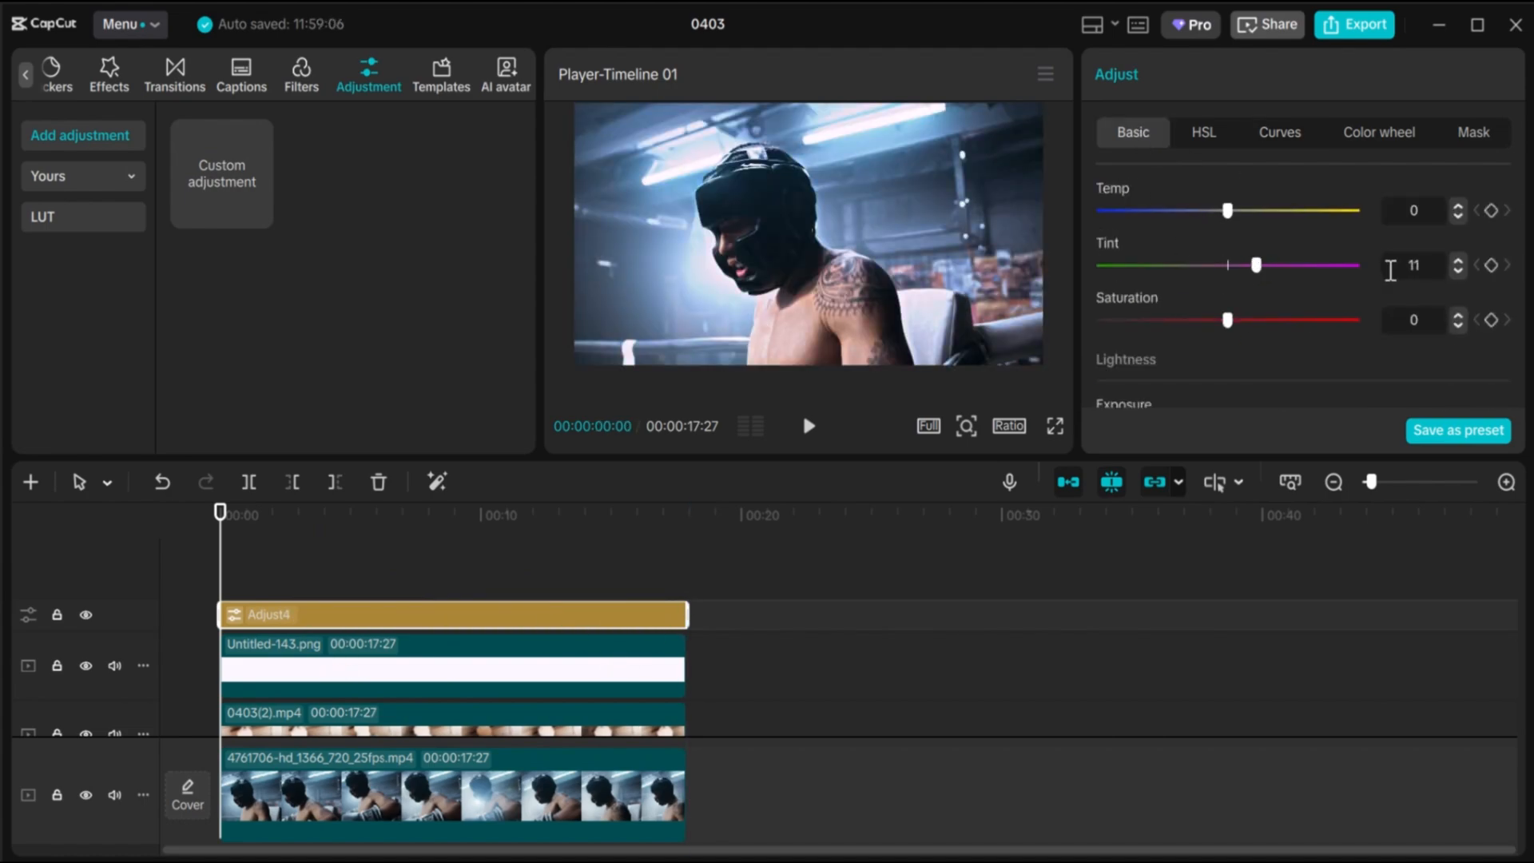
pyautogui.click(1458, 261)
pyautogui.moveTo(1227, 319); pyautogui.dragTo(1256, 320)
# Set the adjustment layer's exposure to 5 and highlight to 4, and lower the shadow slightly
pyautogui.scroll(-3, 1278, 308)
pyautogui.moveTo(1227, 244); pyautogui.dragTo(1241, 243)
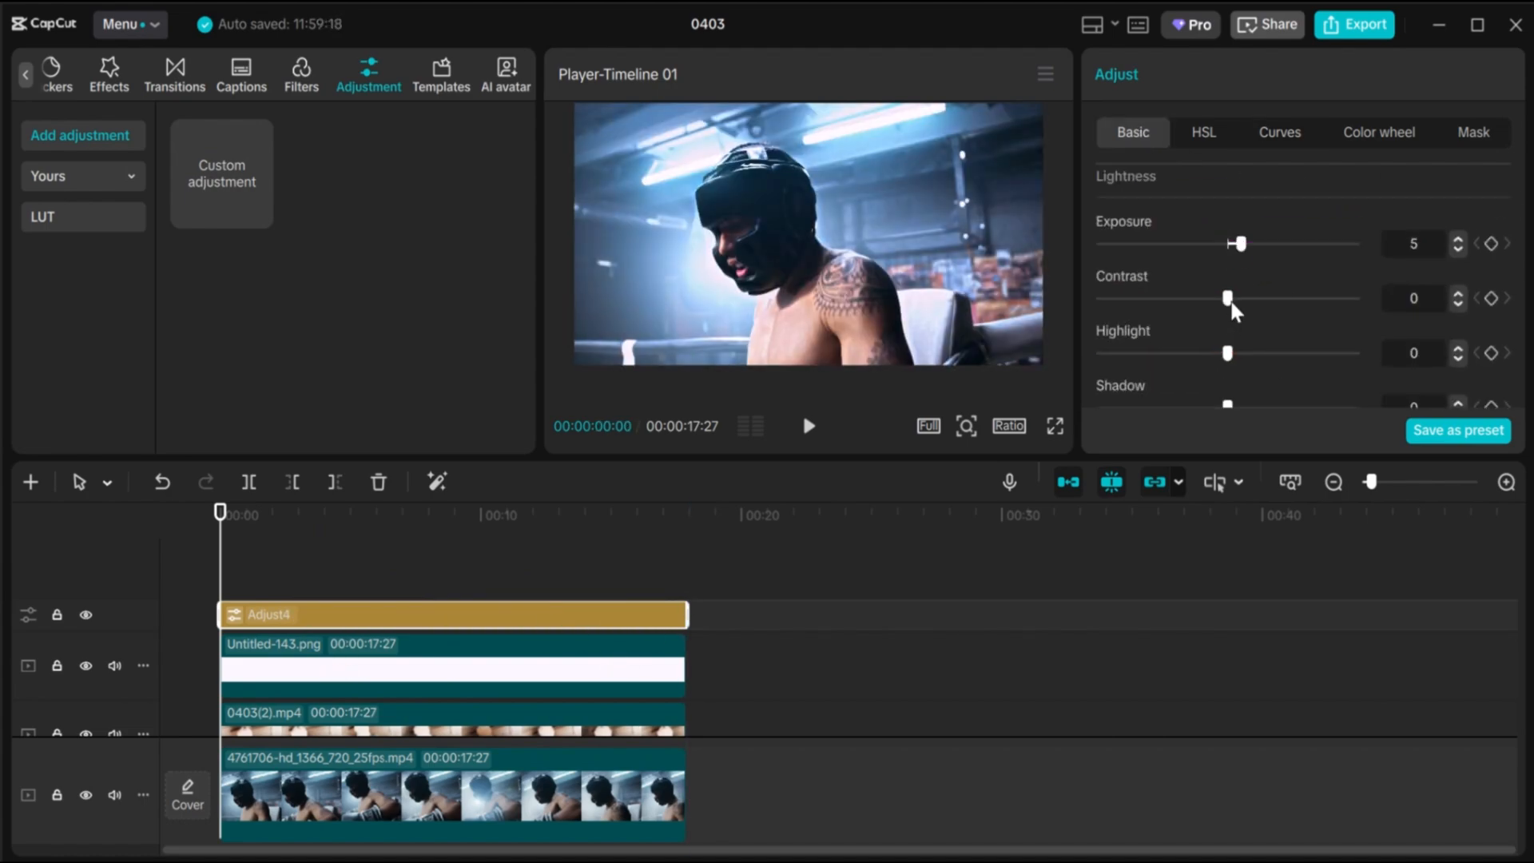
pyautogui.moveTo(1227, 352); pyautogui.dragTo(1236, 353)
pyautogui.scroll(-3, 1226, 344)
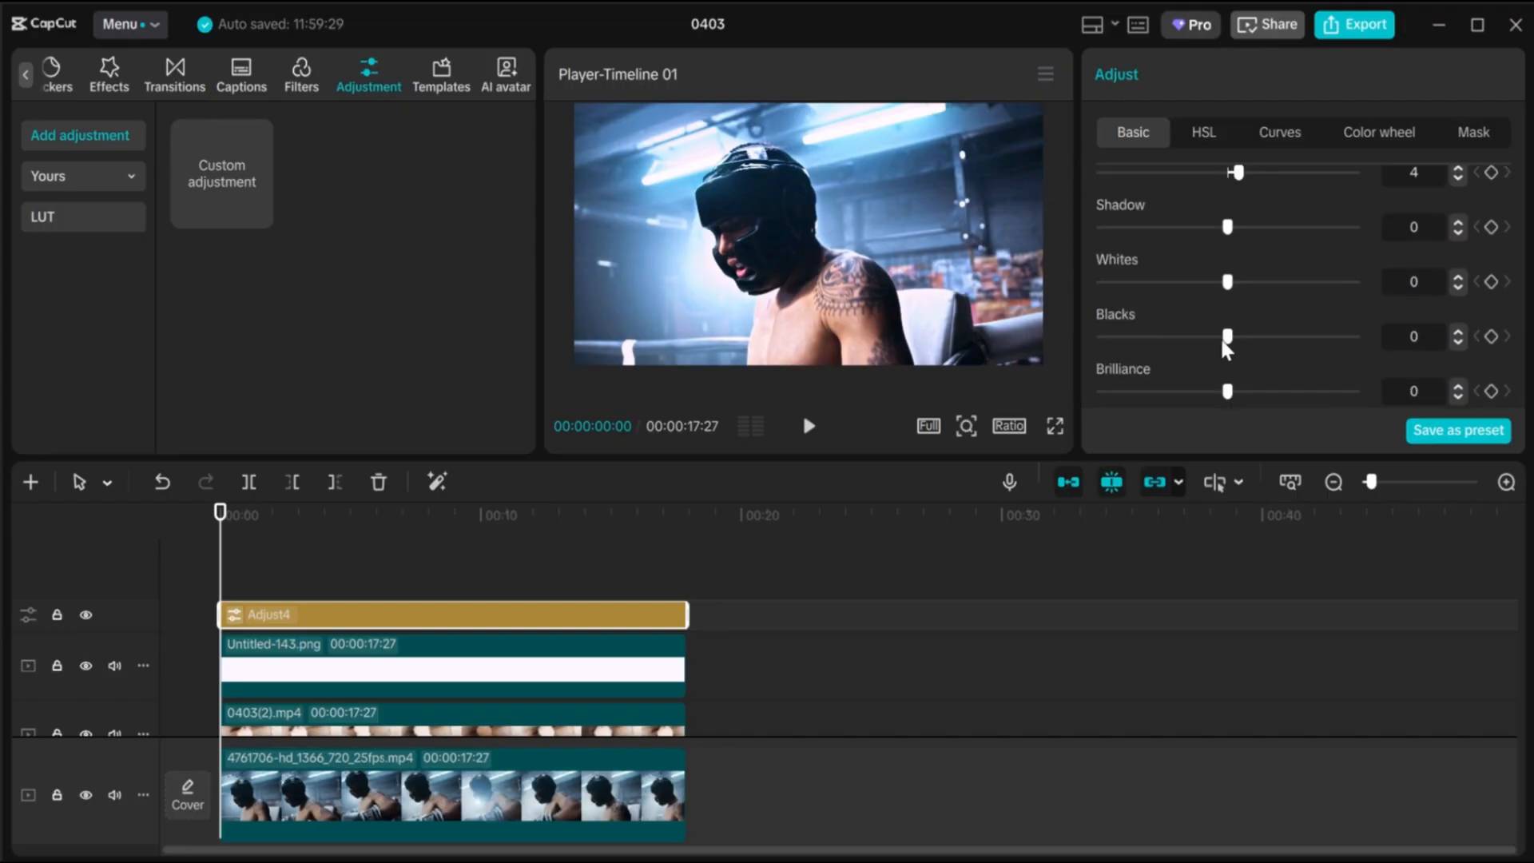
pyautogui.moveTo(1226, 226); pyautogui.dragTo(1218, 226)
# Set the adjustment layer's sharpen to 6, clarity to 15 and vignette to 1
pyautogui.scroll(-4, 1187, 284)
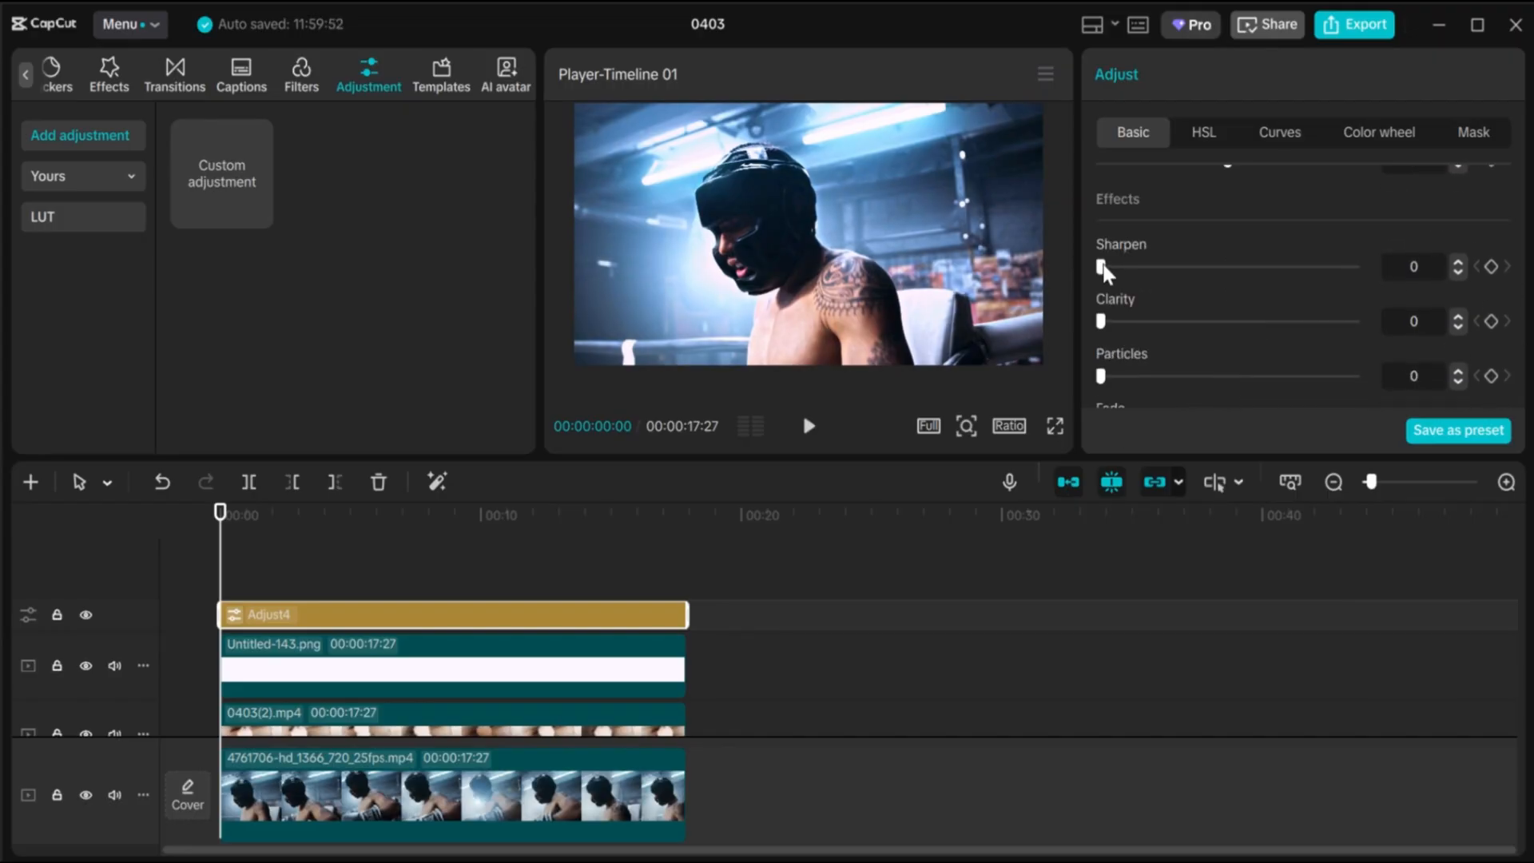
pyautogui.moveTo(1102, 266); pyautogui.dragTo(1114, 266)
pyautogui.moveTo(1100, 321); pyautogui.dragTo(1138, 320)
pyautogui.scroll(-1, 1174, 359)
pyautogui.moveTo(1227, 394); pyautogui.dragTo(1230, 394)
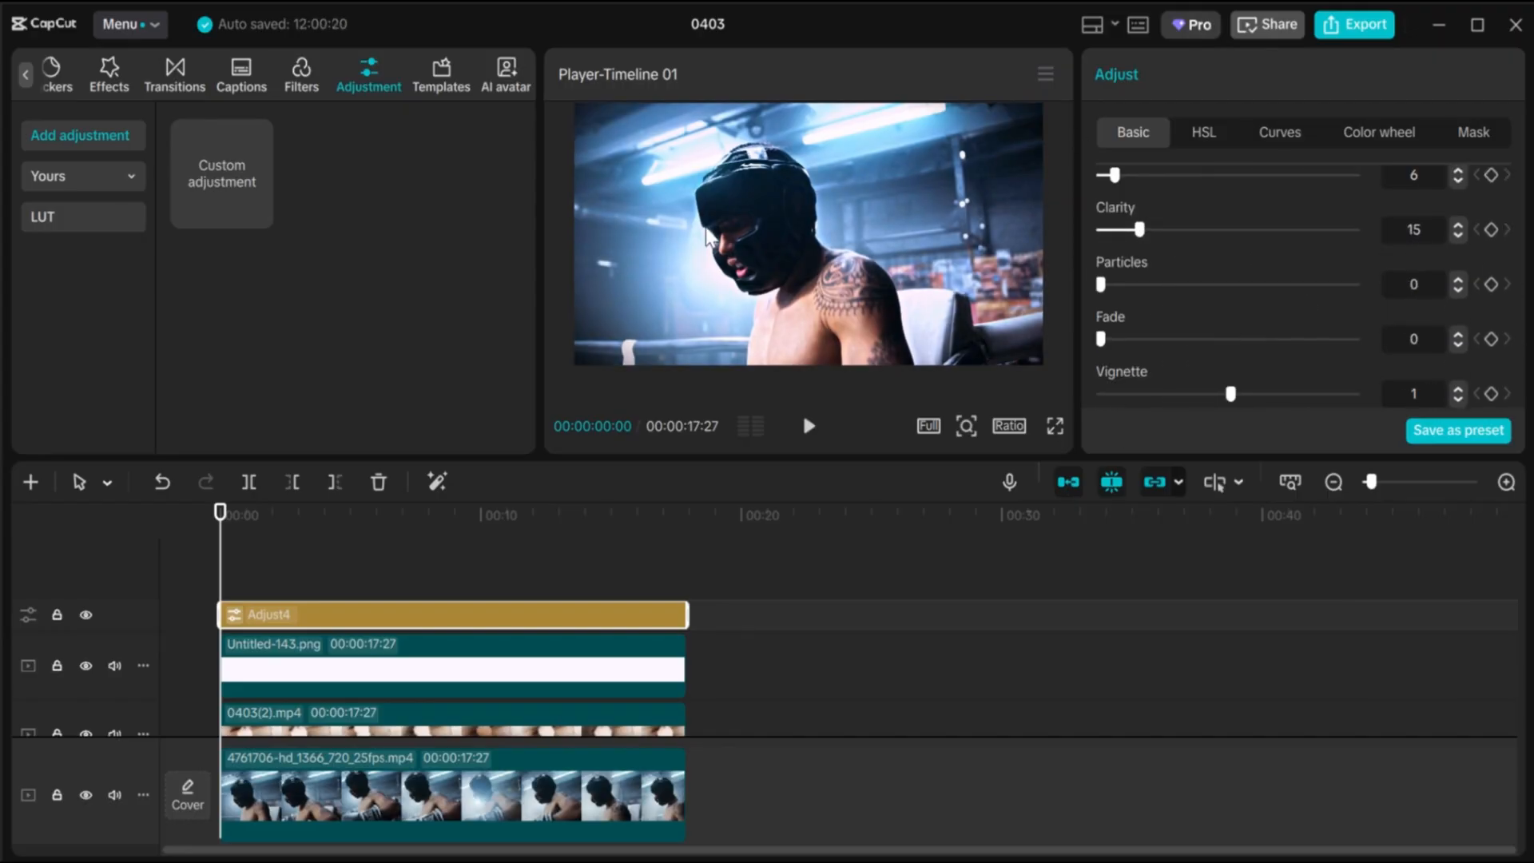
# Play and scrub the timeline to compare the graded section with the unedited original clip that follows it
pyautogui.click(809, 426)
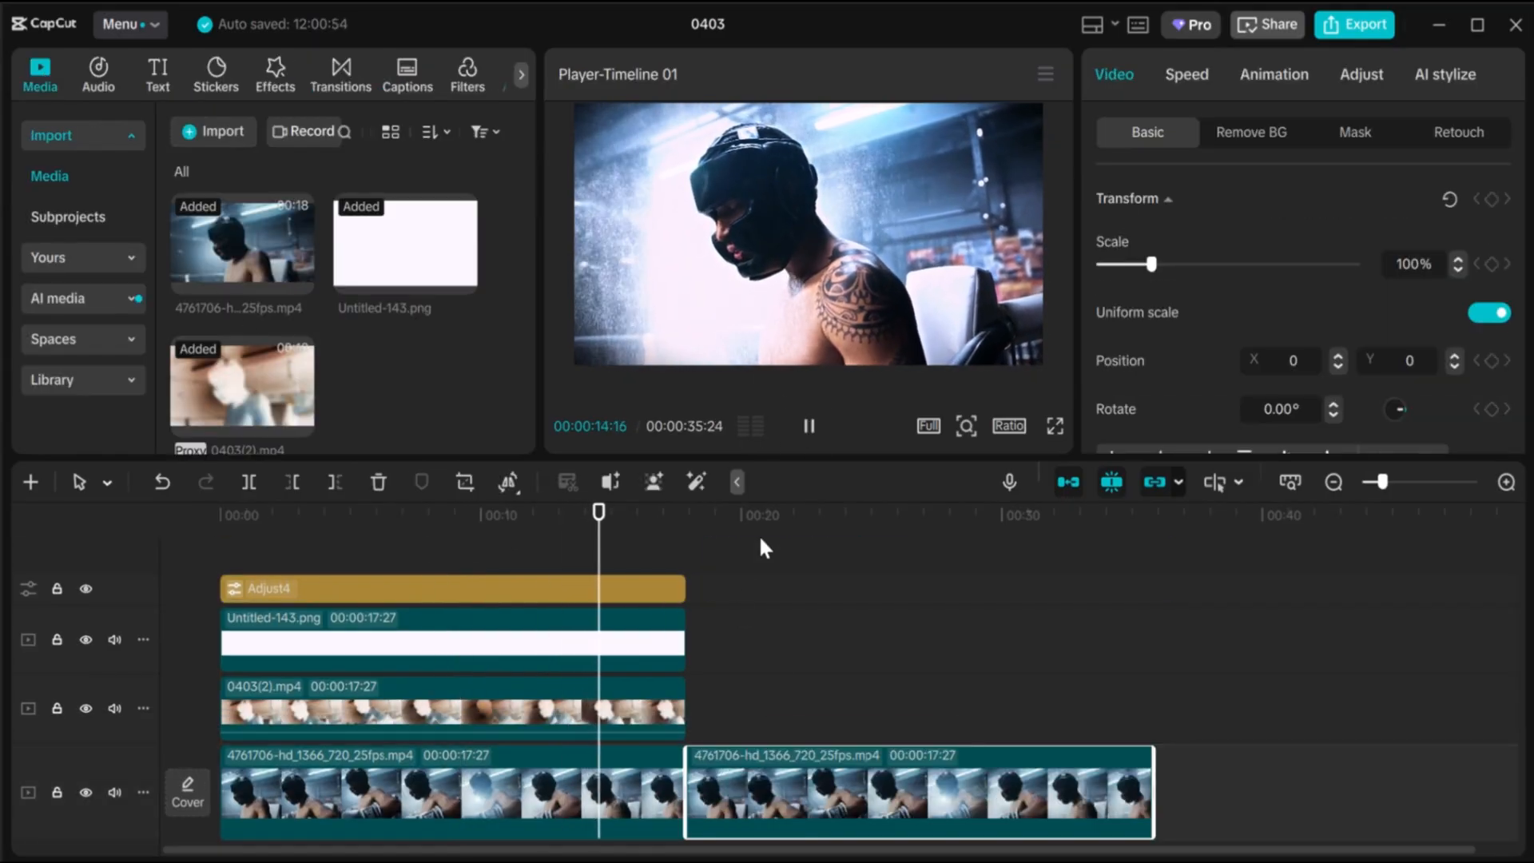
pyautogui.click(623, 550)
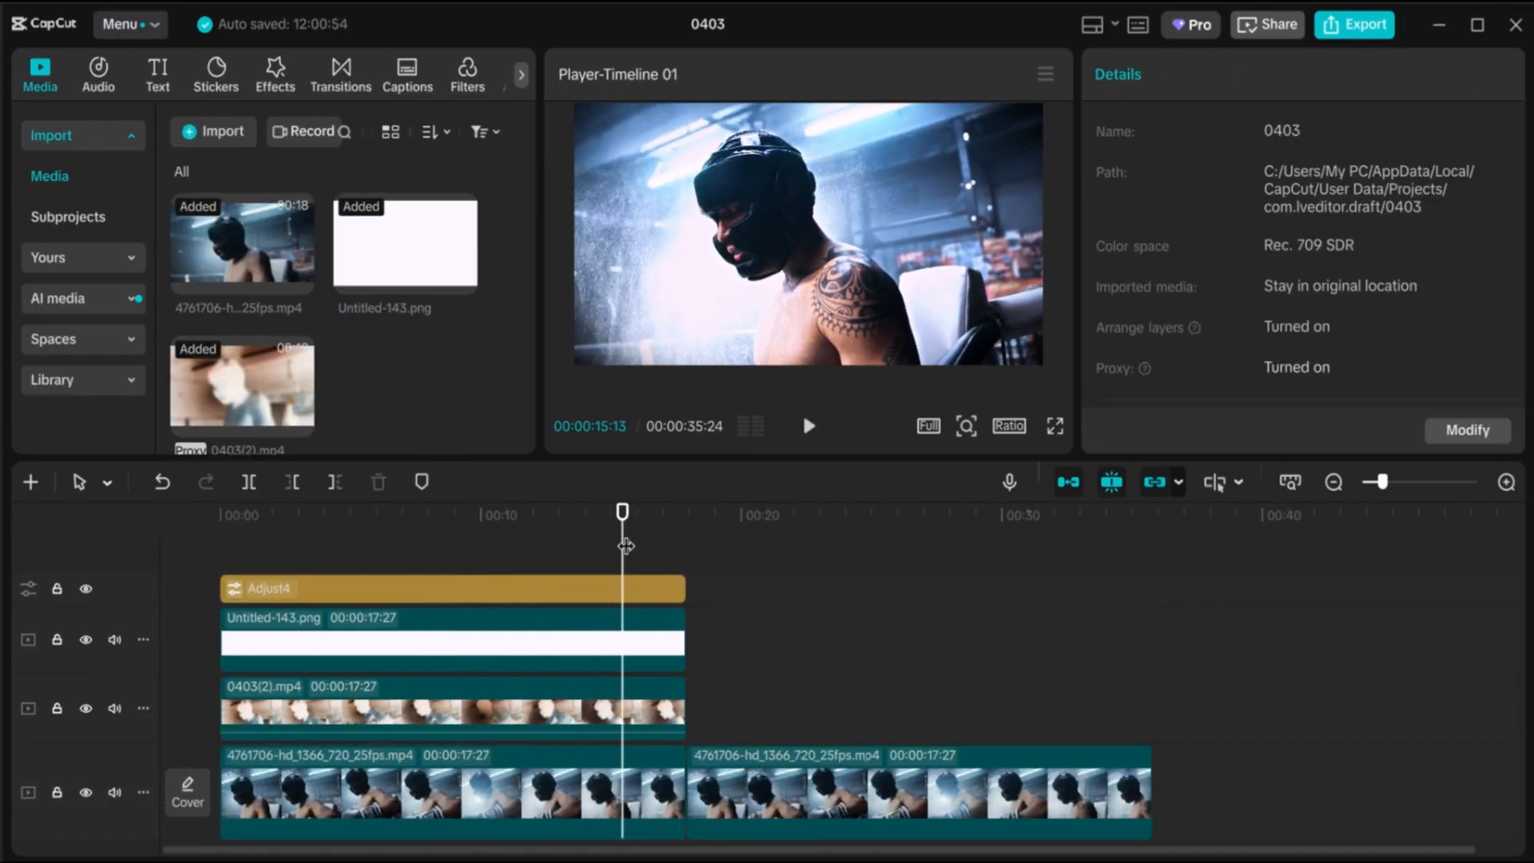
pyautogui.moveTo(625, 545); pyautogui.dragTo(786, 575)
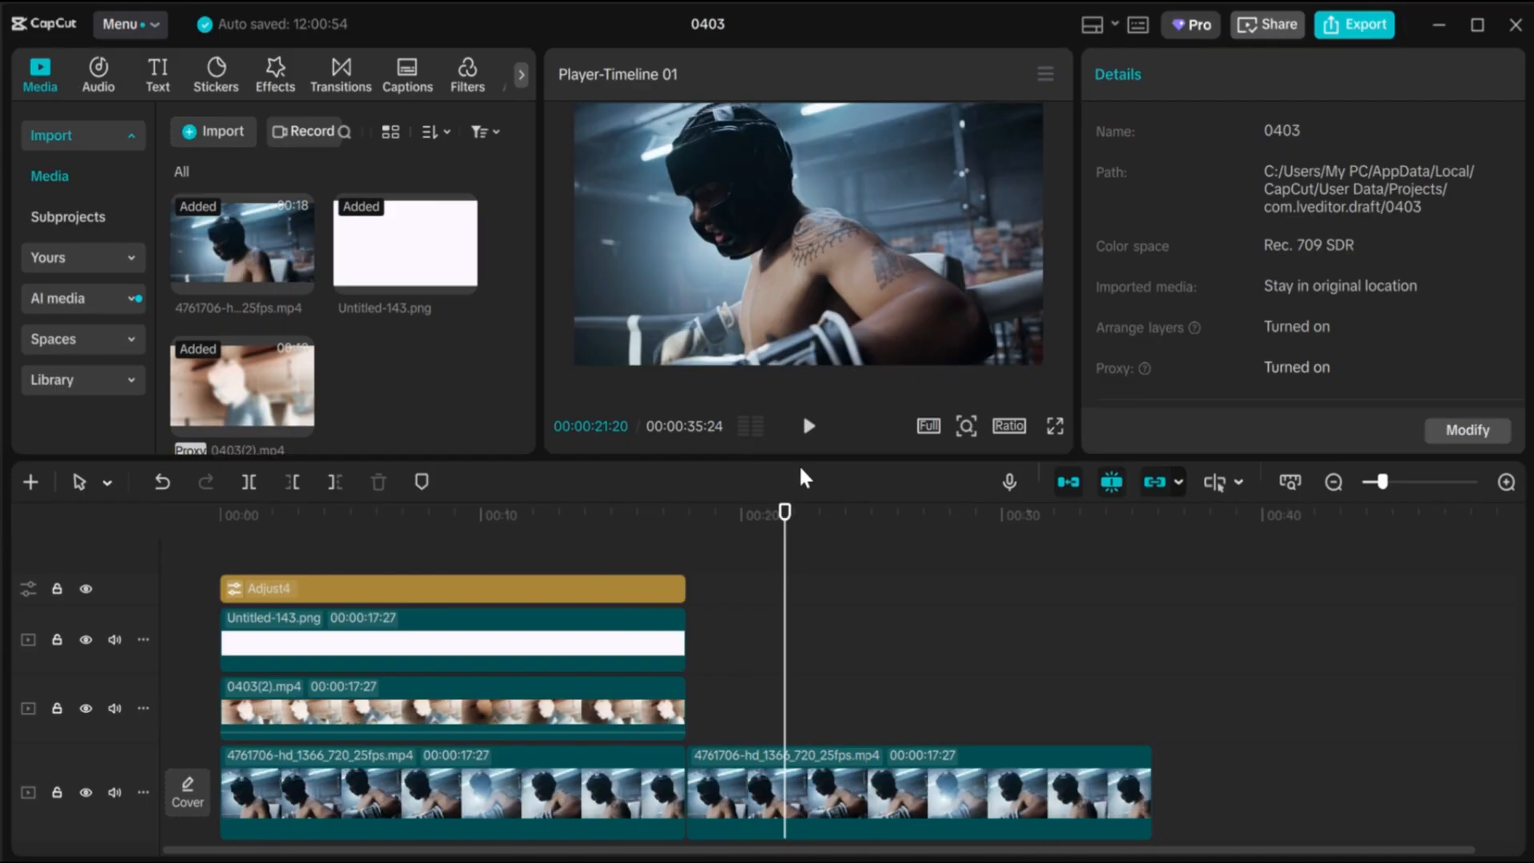
pyautogui.click(809, 426)
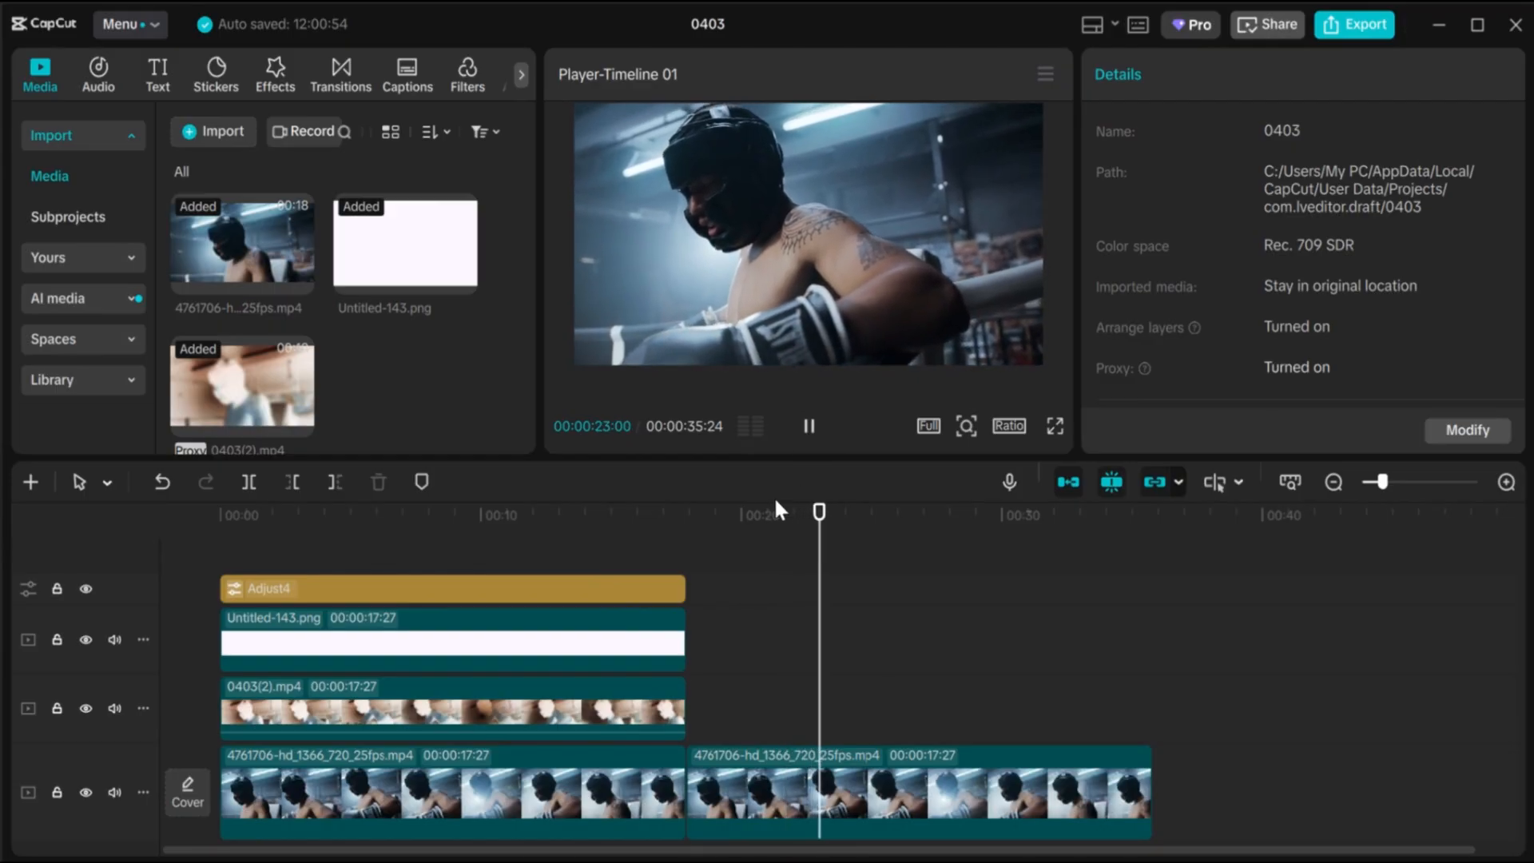
pyautogui.click(520, 536)
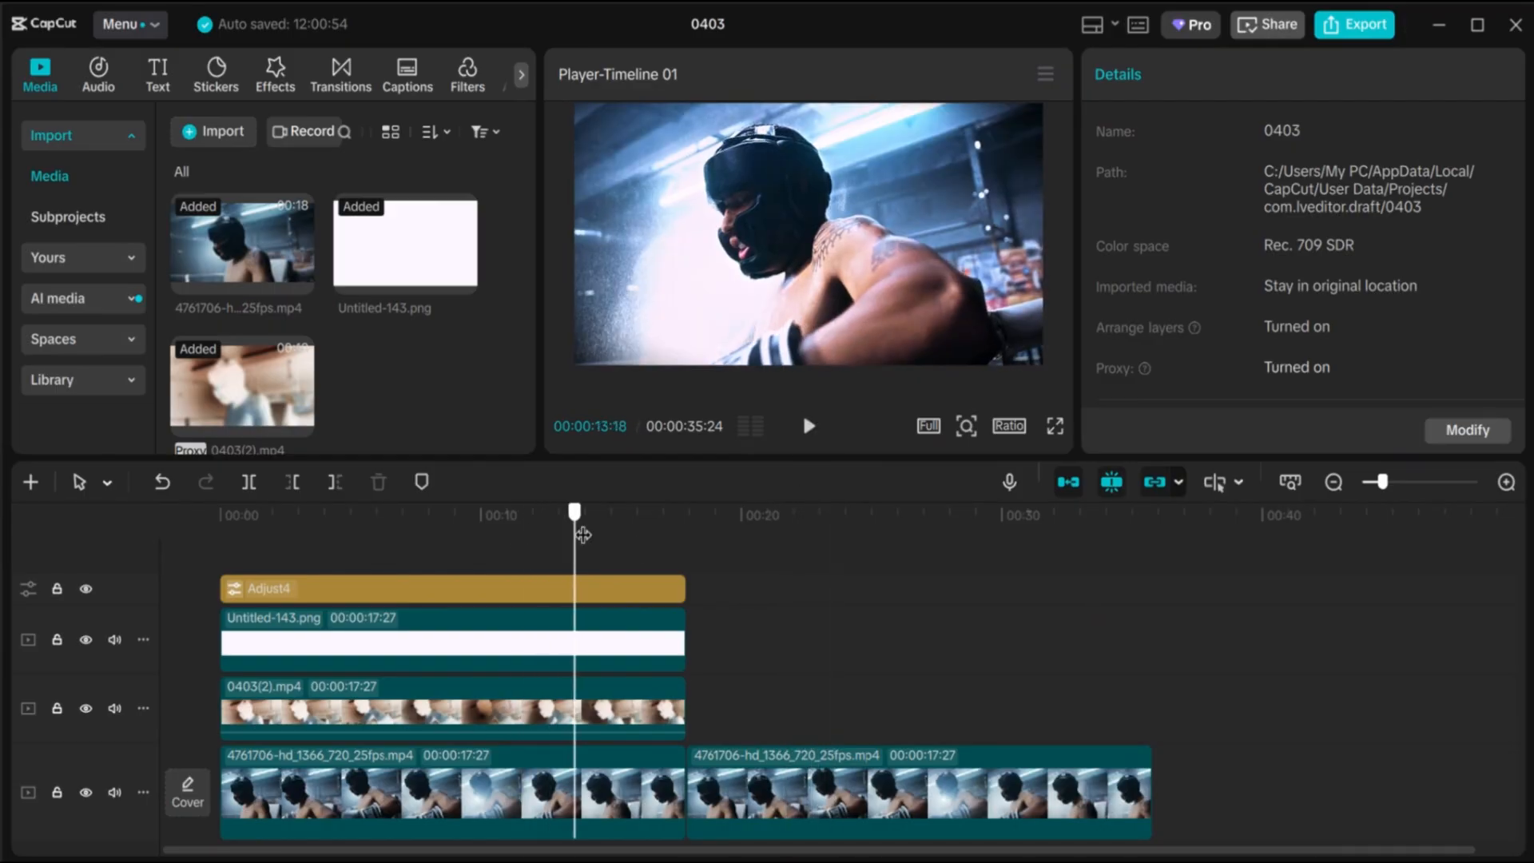